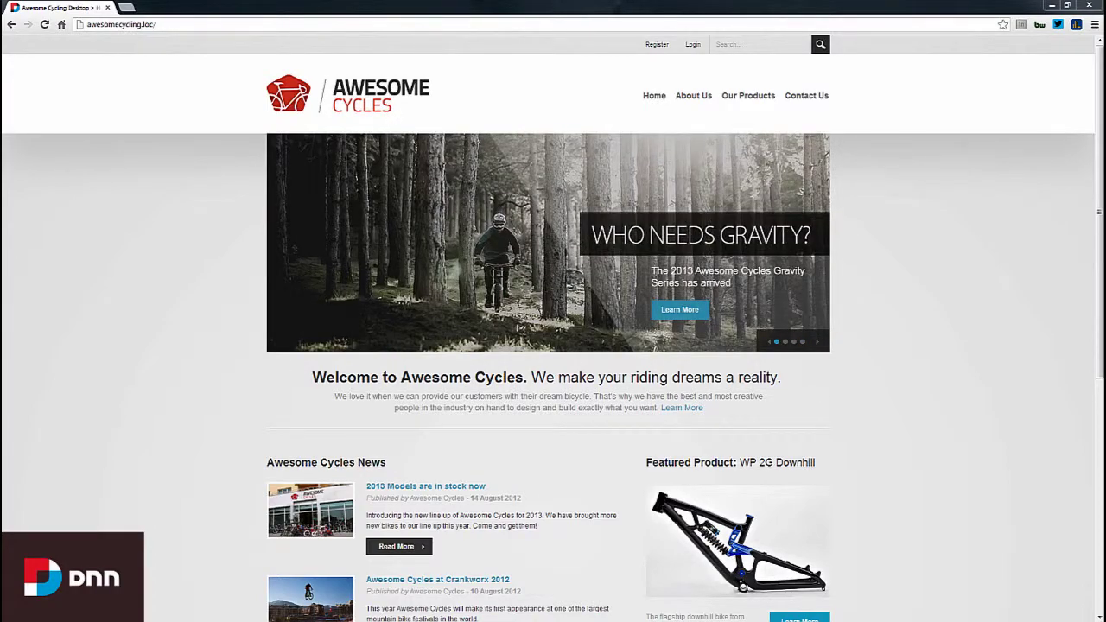
- Sign in to DNN with the host administrator account and its password
{"action": "left_click", "coordinate": [694, 45]}
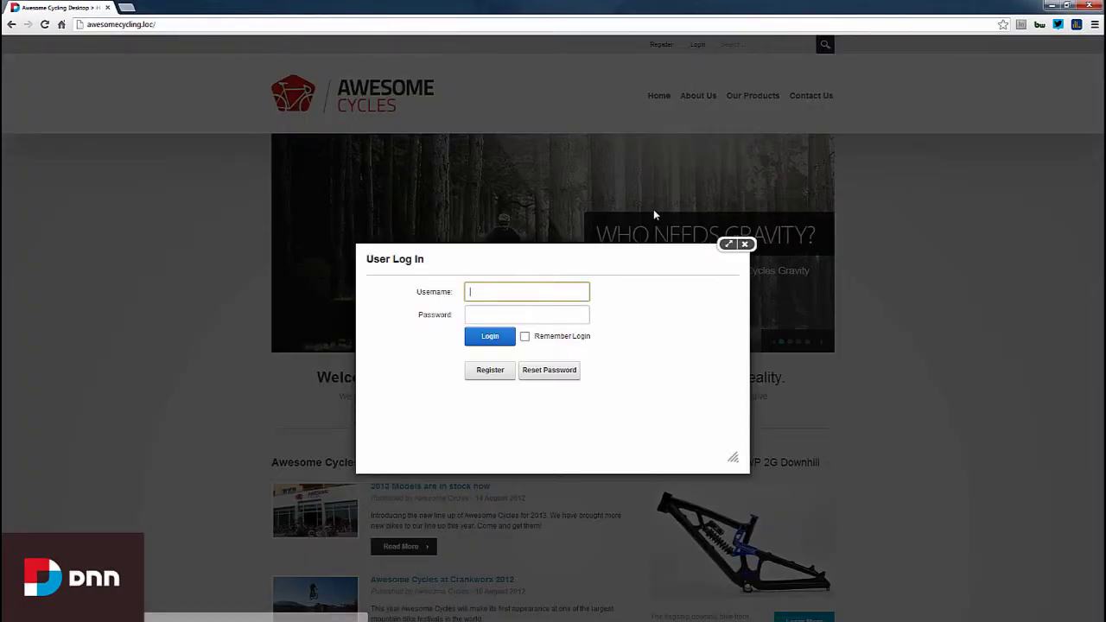
{"action": "type", "text": "host"}
{"action": "key", "text": "Tab"}
{"action": "type", "text": "dnnhost"}
{"action": "key", "text": "Return"}
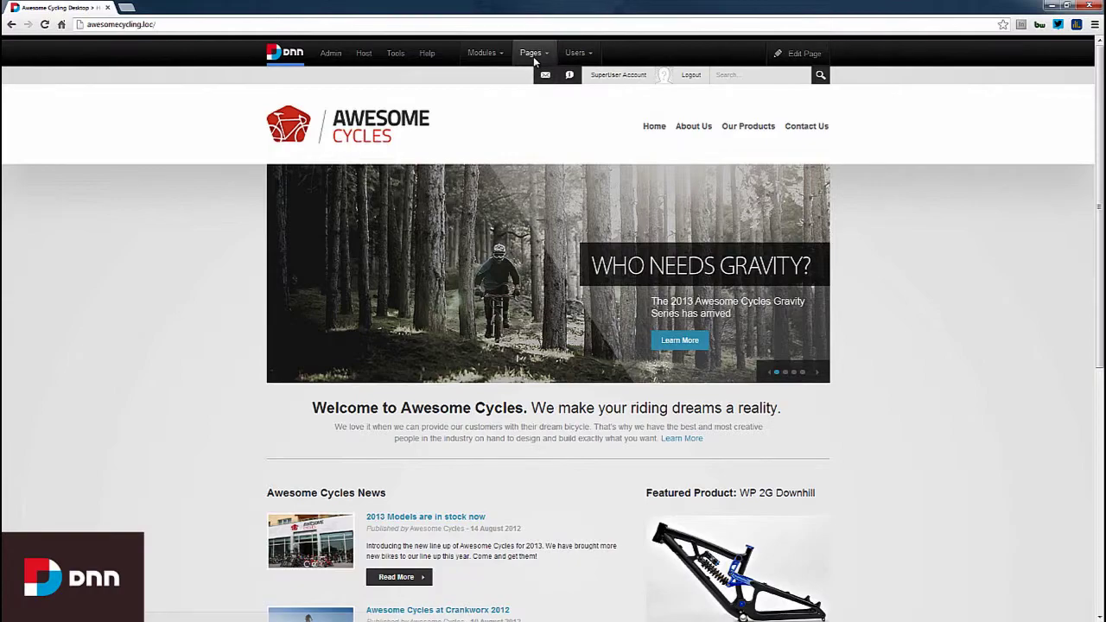
- Add a new page named 'Documents' with View permission granted to All Users
{"action": "mouse_move", "coordinate": [535, 58]}
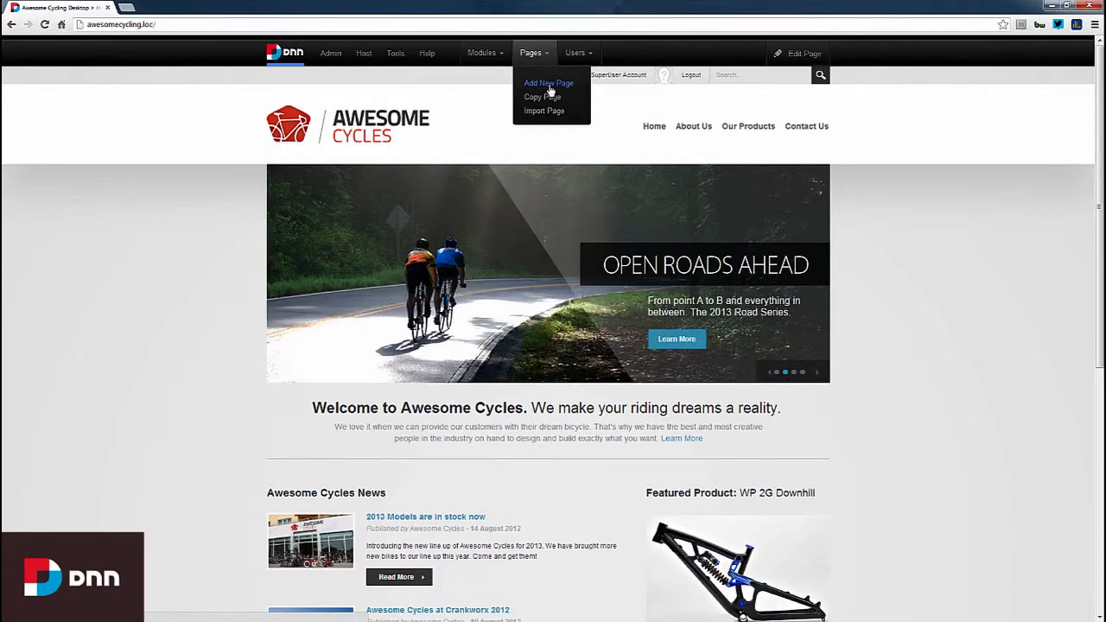
{"action": "left_click", "coordinate": [551, 86]}
{"action": "left_click", "coordinate": [531, 257]}
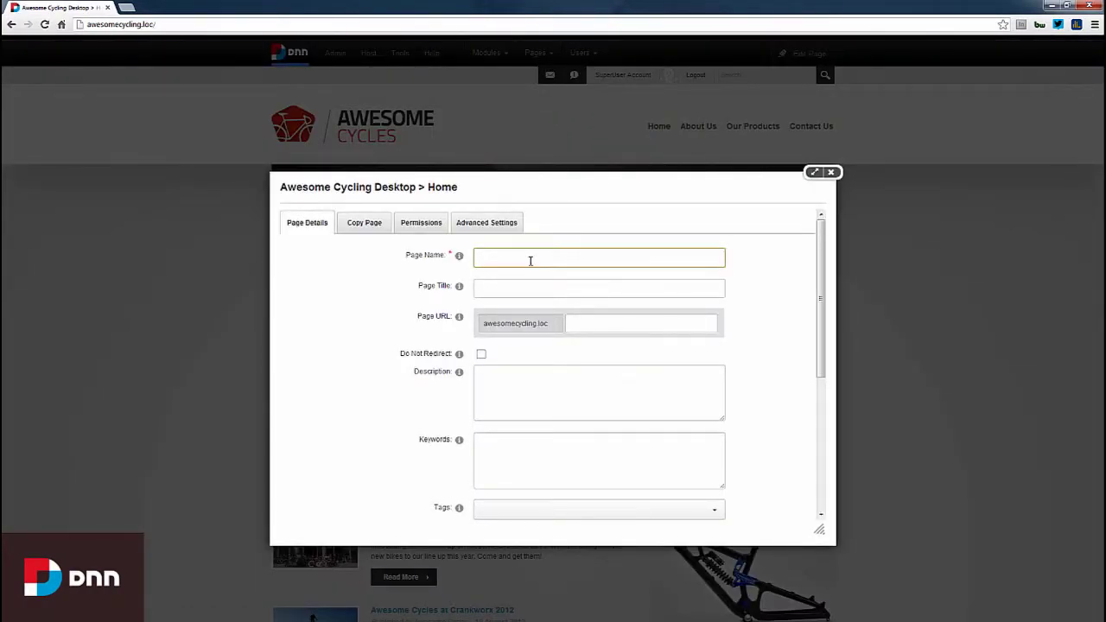
{"action": "type", "text": "Documents"}
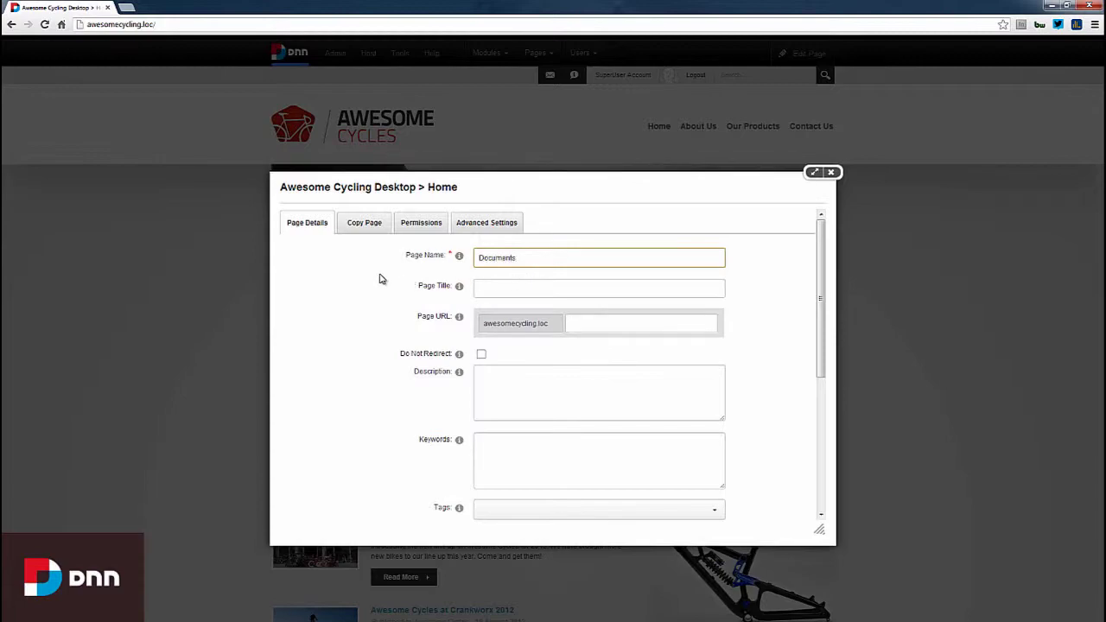
{"action": "scroll", "coordinate": [382, 279], "scroll_direction": "down", "scroll_amount": 3}
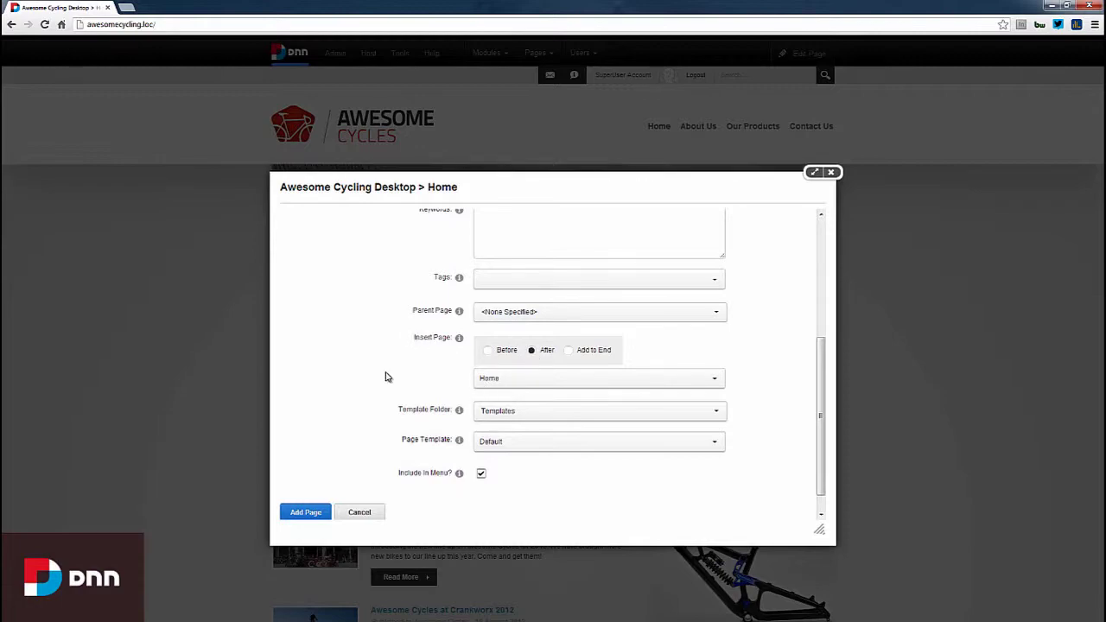
{"action": "scroll", "coordinate": [382, 373], "scroll_direction": "up", "scroll_amount": 3}
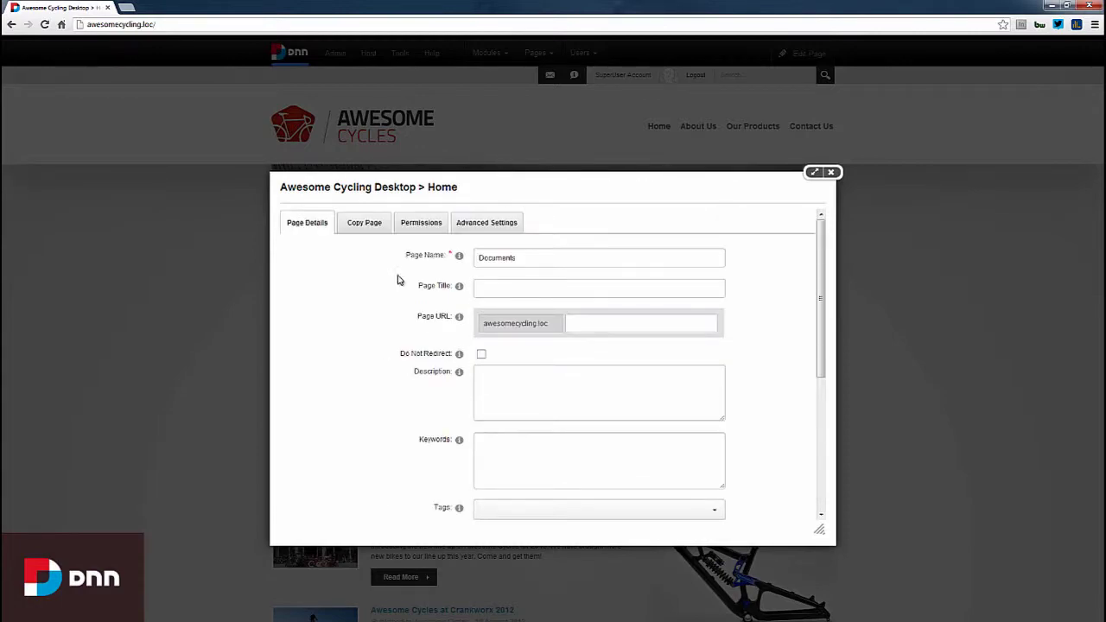
{"action": "left_click", "coordinate": [420, 224]}
{"action": "left_click", "coordinate": [394, 296]}
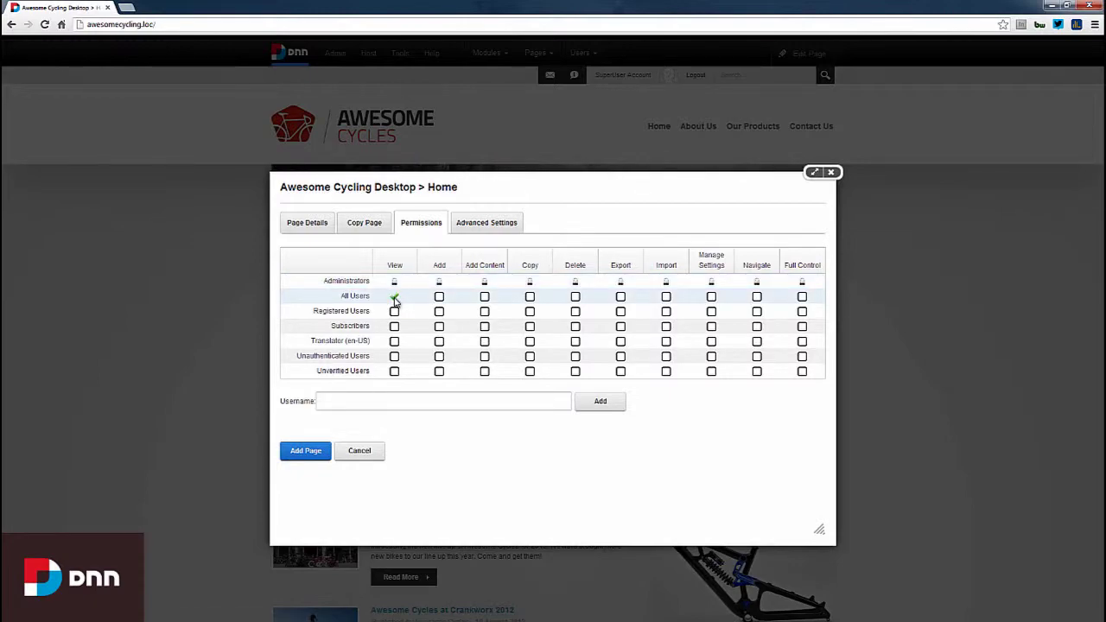
{"action": "left_click", "coordinate": [303, 229]}
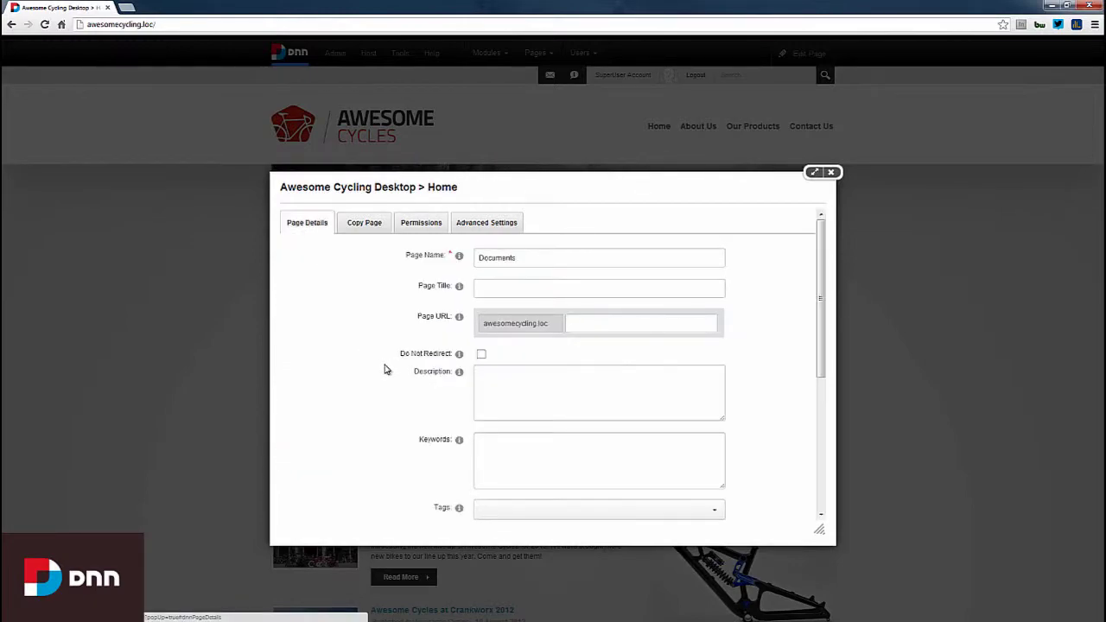
{"action": "scroll", "coordinate": [386, 363], "scroll_direction": "down", "scroll_amount": 5}
{"action": "left_click", "coordinate": [308, 488]}
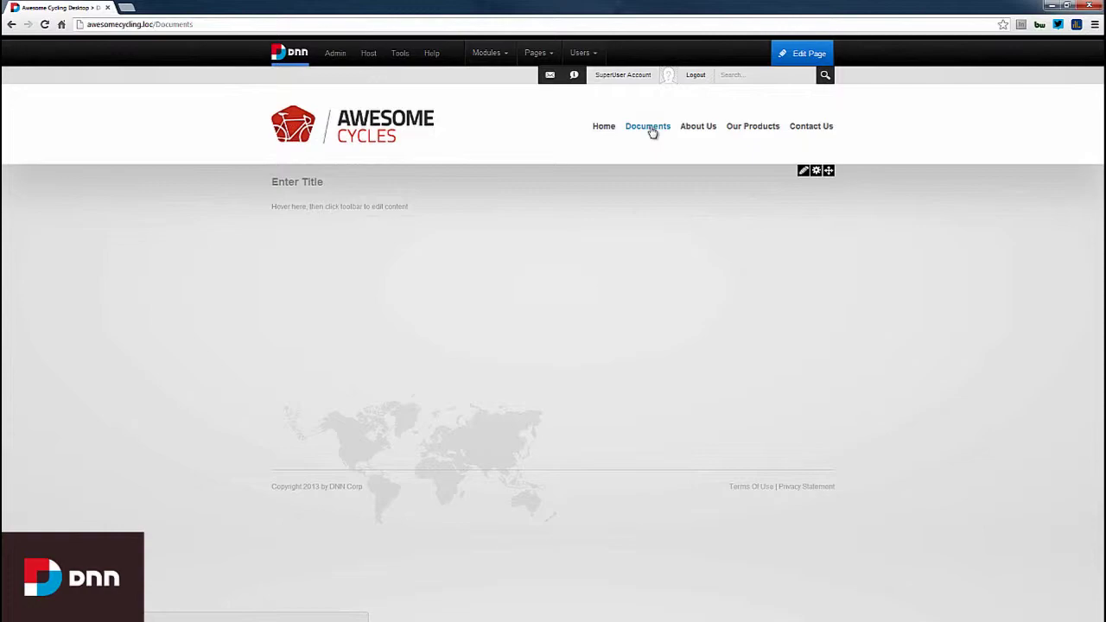
- Drop a Digital Asset Management Pro module onto the Documents page's content pane
{"action": "mouse_move", "coordinate": [506, 58]}
{"action": "left_click", "coordinate": [506, 87]}
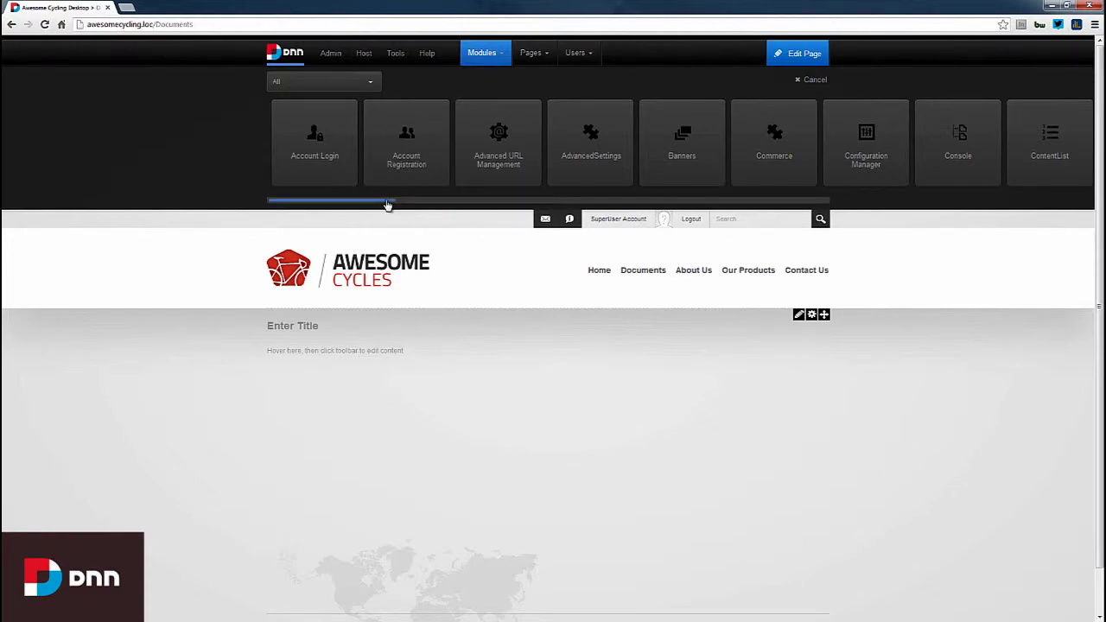
{"action": "left_click_drag", "start_coordinate": [389, 204], "coordinate": [481, 202]}
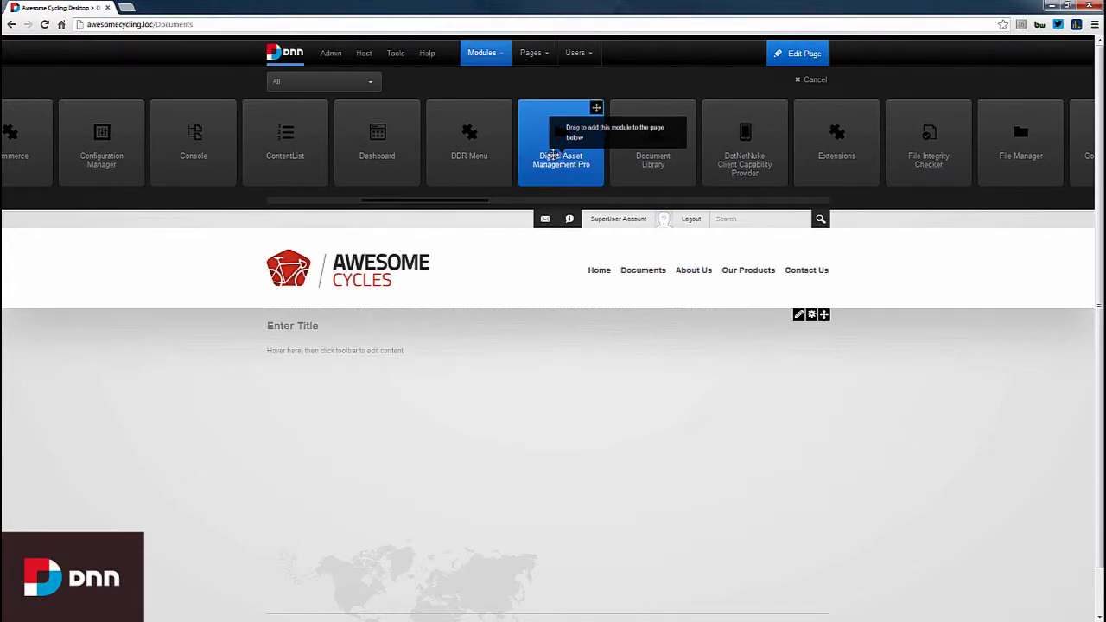
{"action": "left_click_drag", "start_coordinate": [548, 154], "coordinate": [525, 328]}
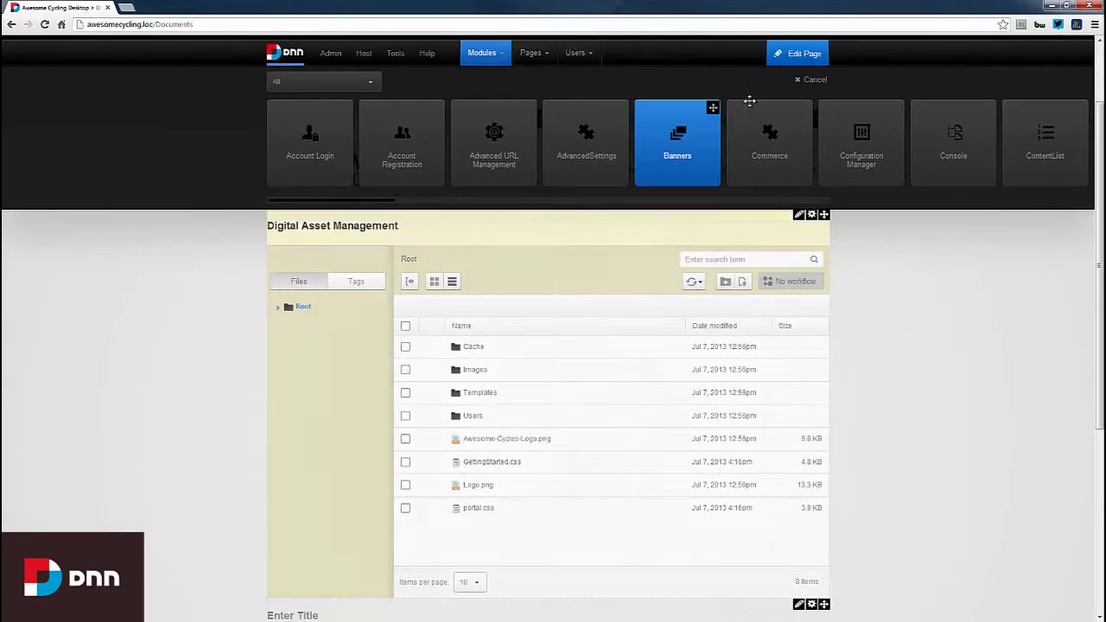
{"action": "left_click", "coordinate": [816, 80]}
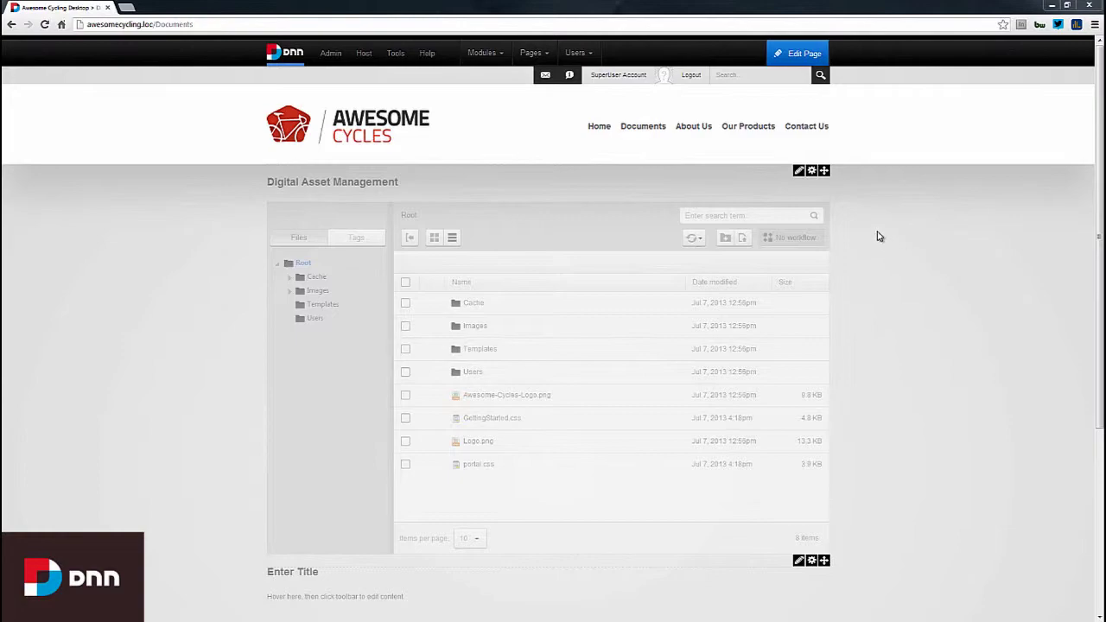
- Choose Close Edit Mode from the Edit Page menu
{"action": "mouse_move", "coordinate": [799, 60]}
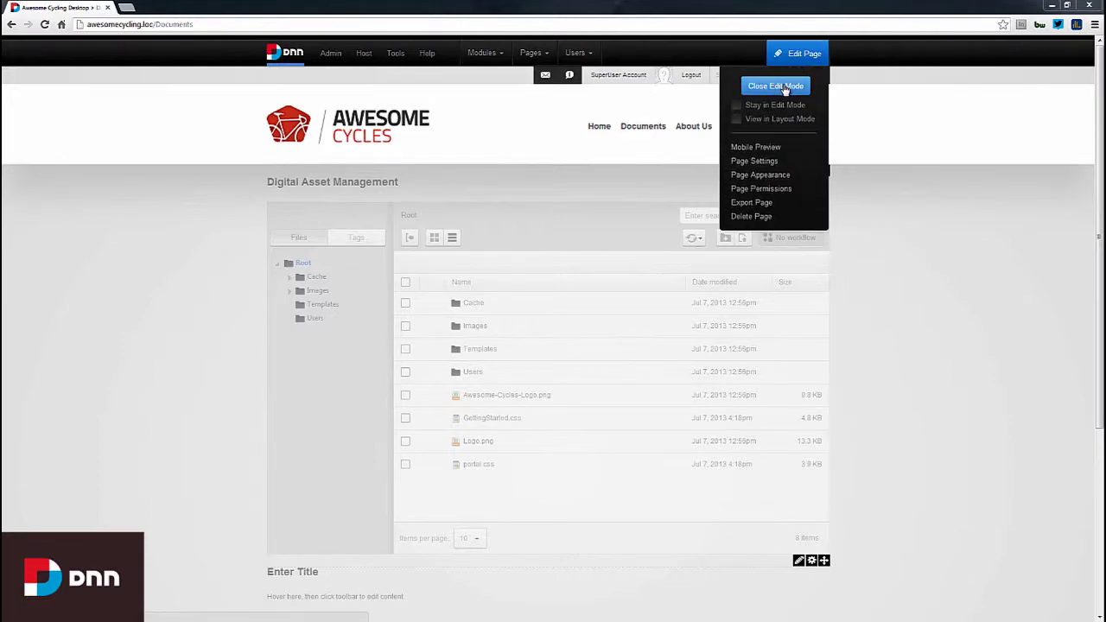
{"action": "left_click", "coordinate": [784, 87]}
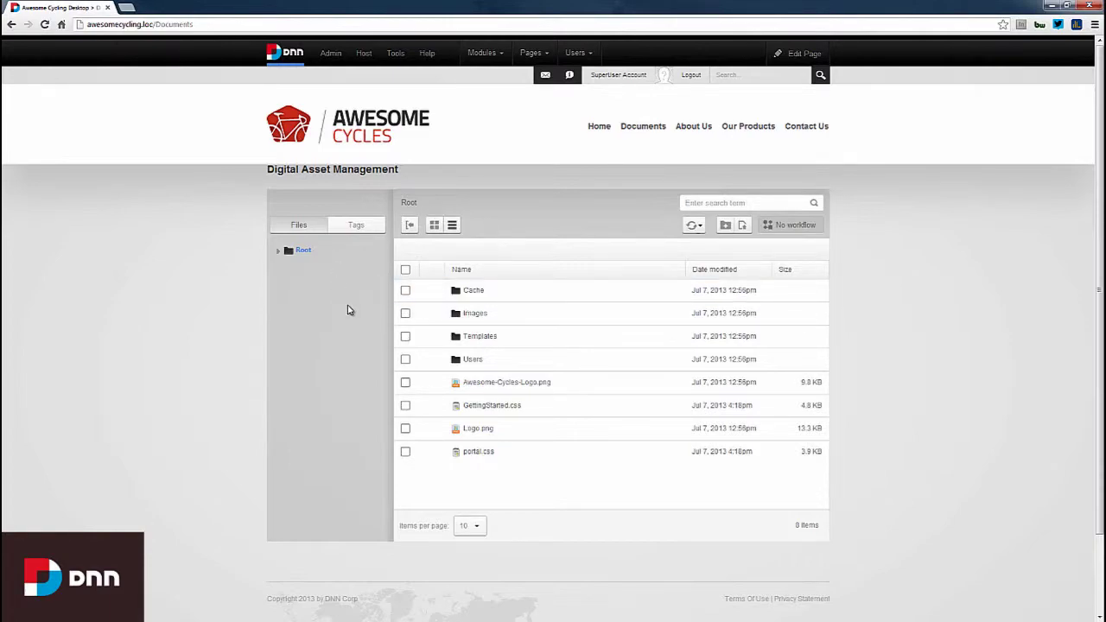
- Expand Root and try the Tags tab and the folder-tree hide/show toggle
{"action": "left_click", "coordinate": [278, 253]}
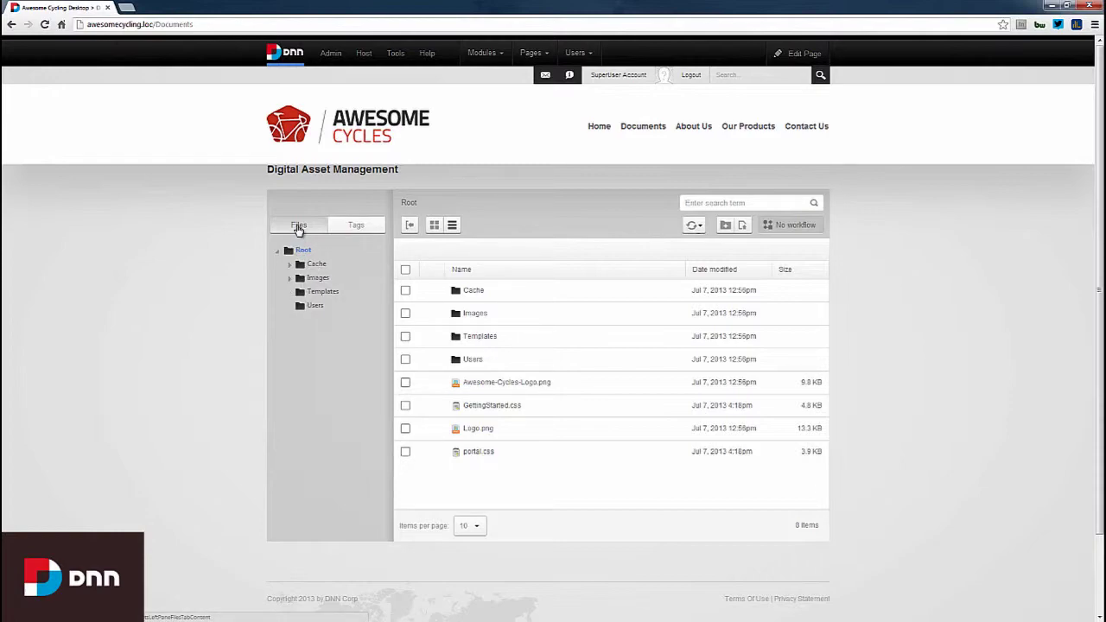
{"action": "left_click", "coordinate": [360, 230]}
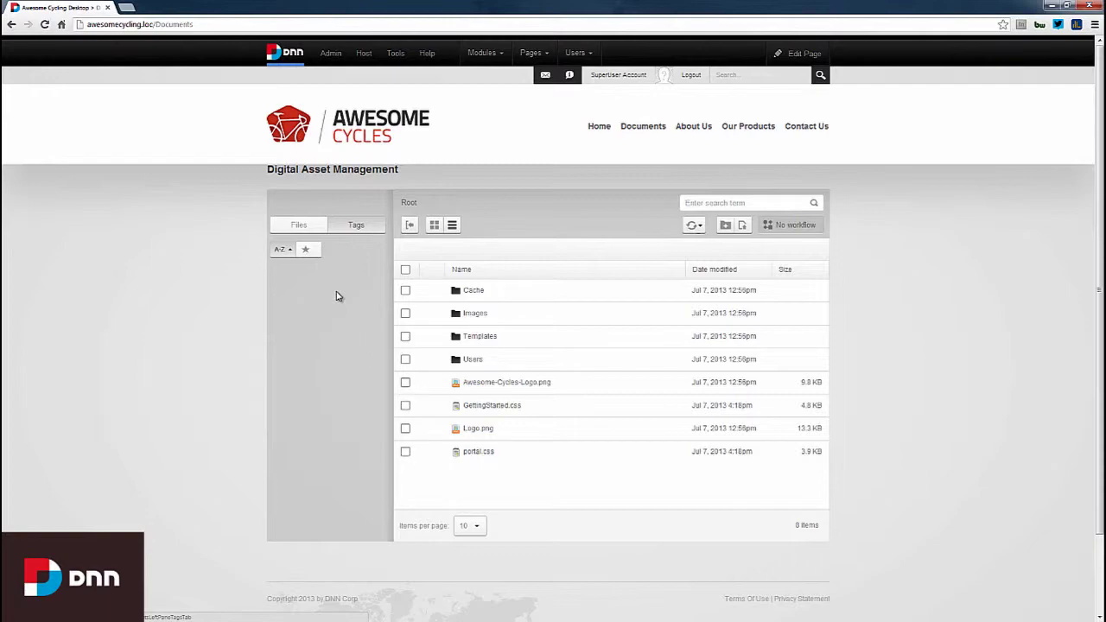
{"action": "left_click", "coordinate": [297, 228]}
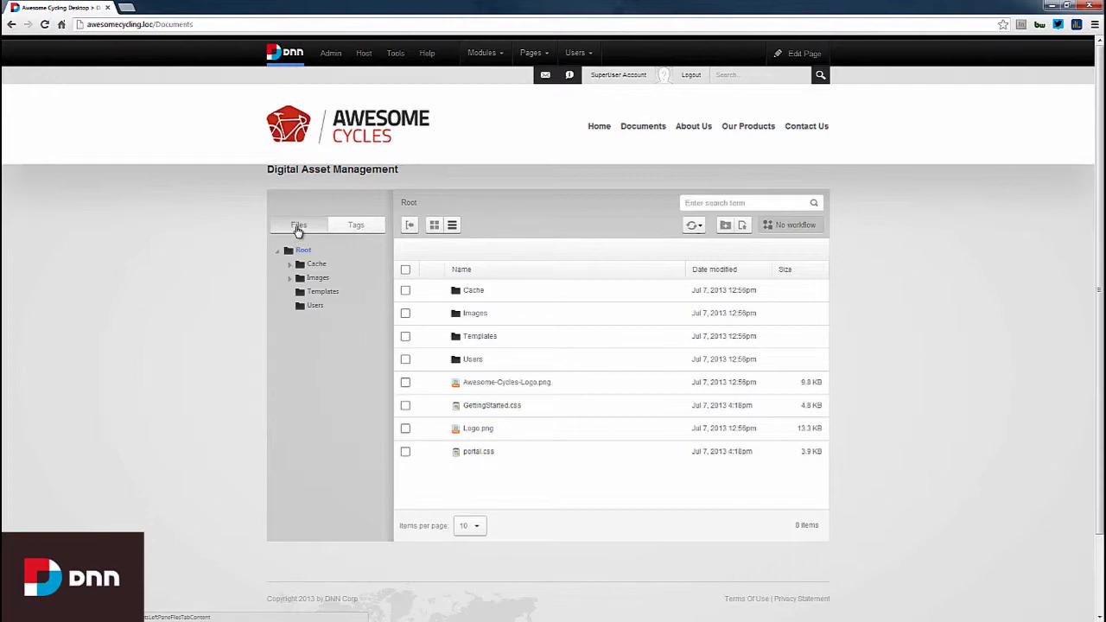
{"action": "left_click", "coordinate": [410, 227]}
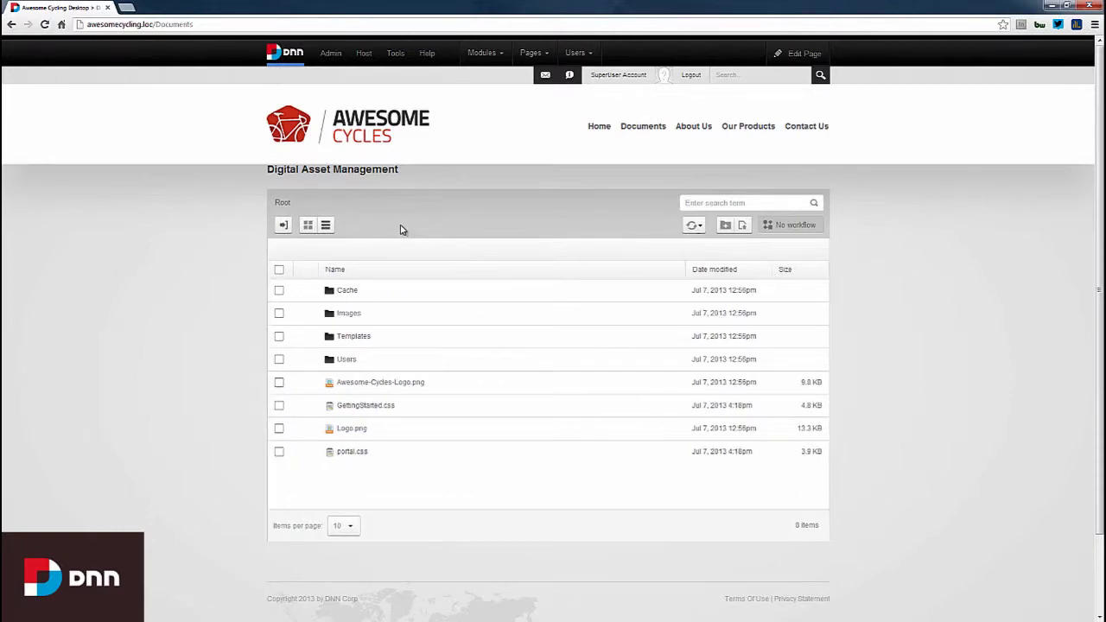
{"action": "left_click", "coordinate": [283, 226]}
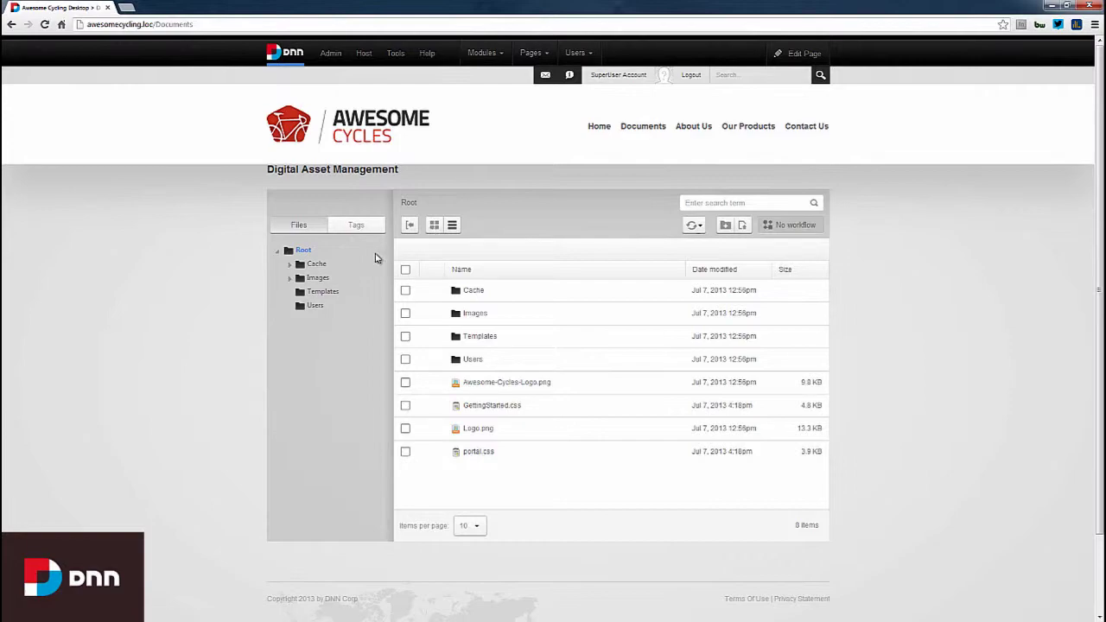
- Open the Images folder, switching to thumbnail view and back to the detailed list
{"action": "left_click", "coordinate": [318, 278]}
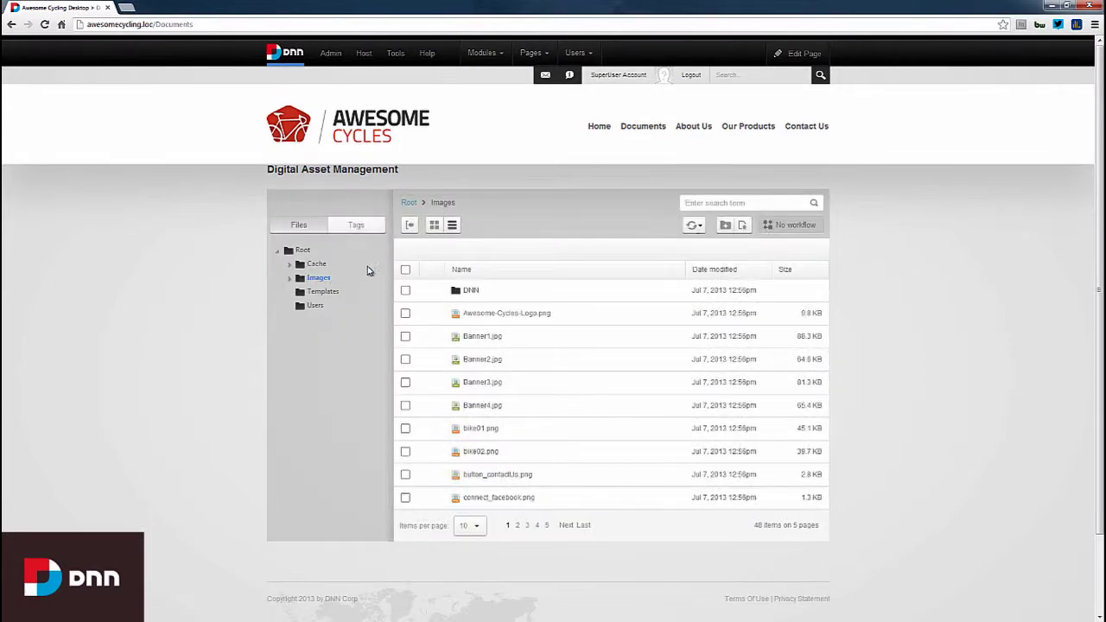
{"action": "left_click", "coordinate": [435, 227]}
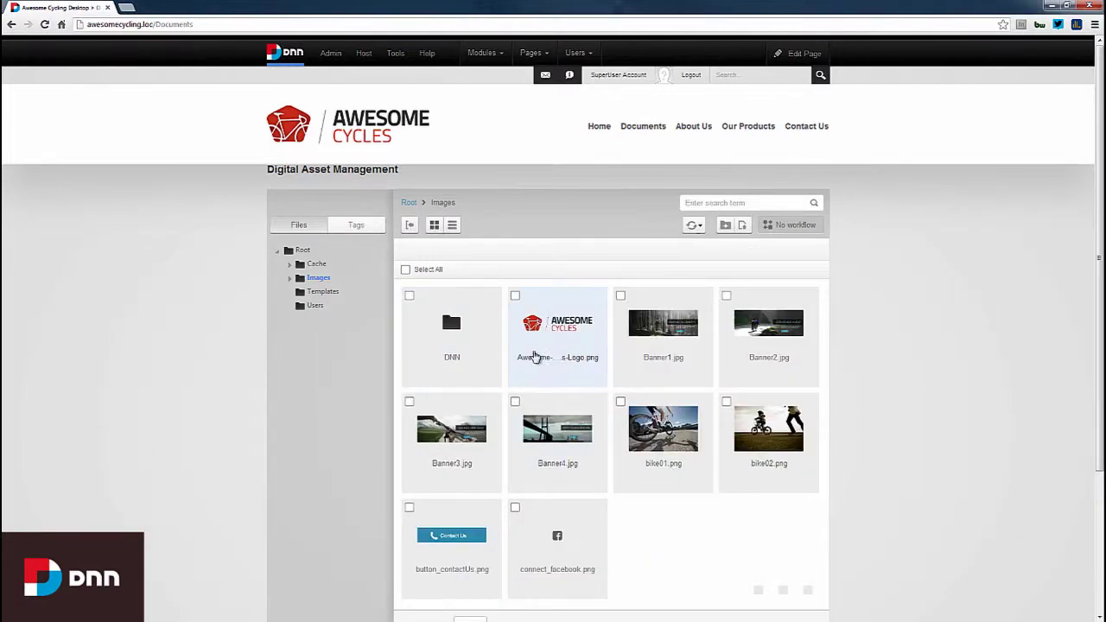
{"action": "left_click", "coordinate": [452, 228]}
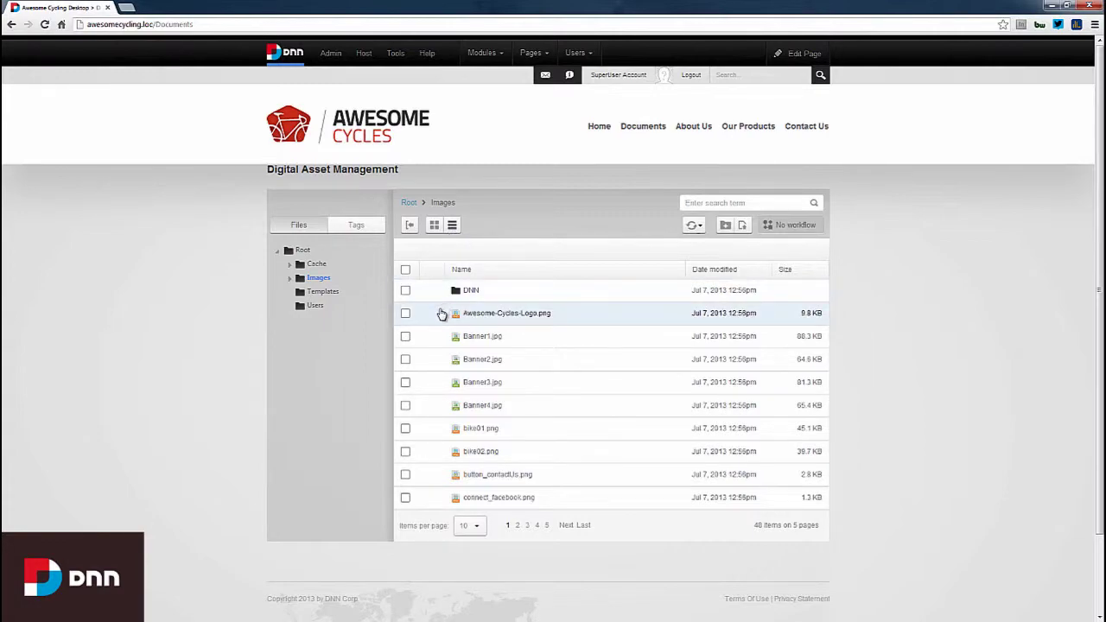
- Tick Awesome-Cycles-Logo.png and bring up its right-click actions menu
{"action": "left_click", "coordinate": [406, 313]}
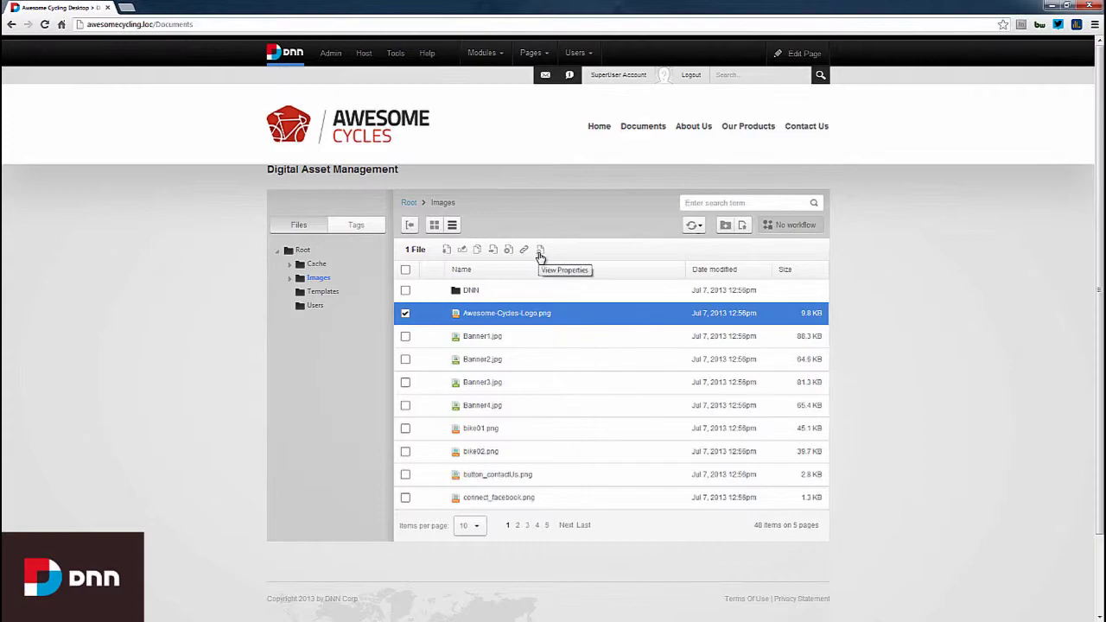
{"action": "right_click", "coordinate": [433, 319]}
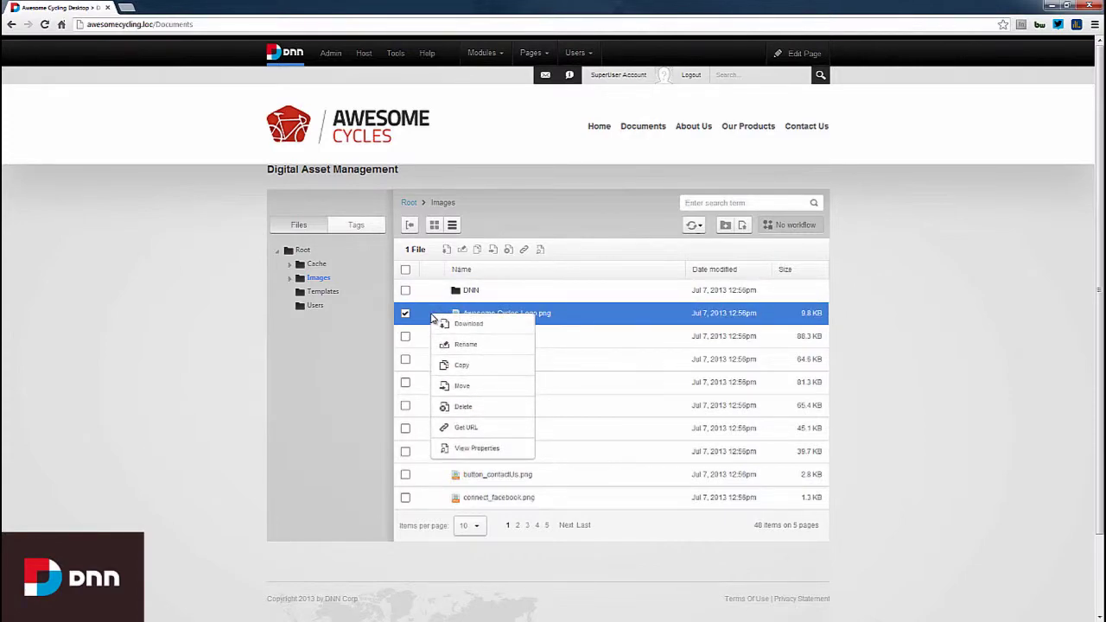
{"action": "left_click", "coordinate": [483, 455]}
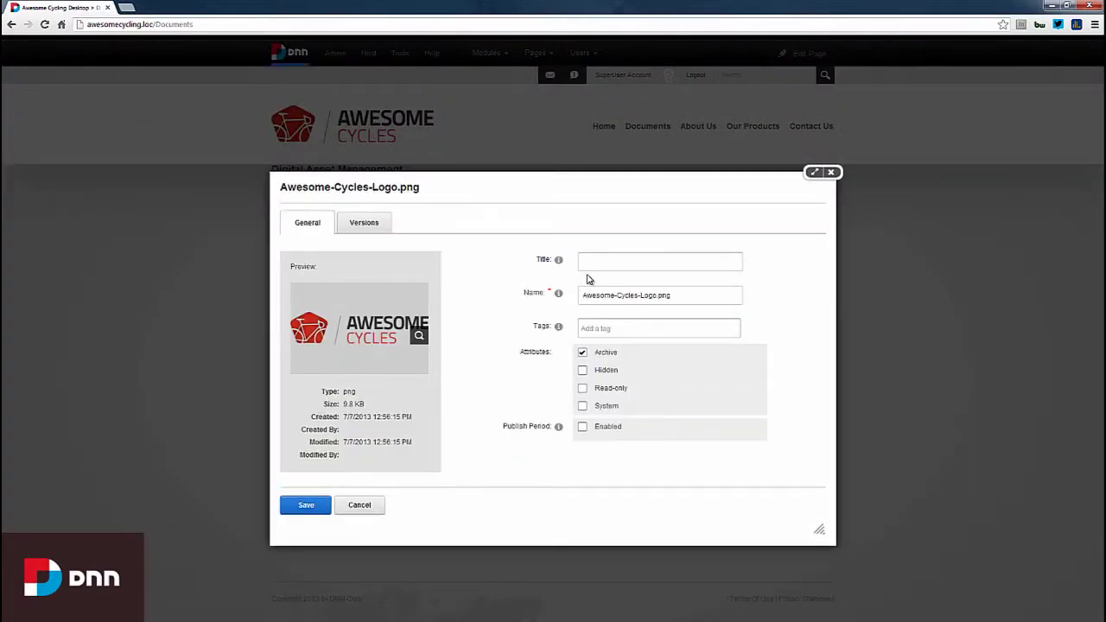
{"action": "left_click", "coordinate": [592, 268]}
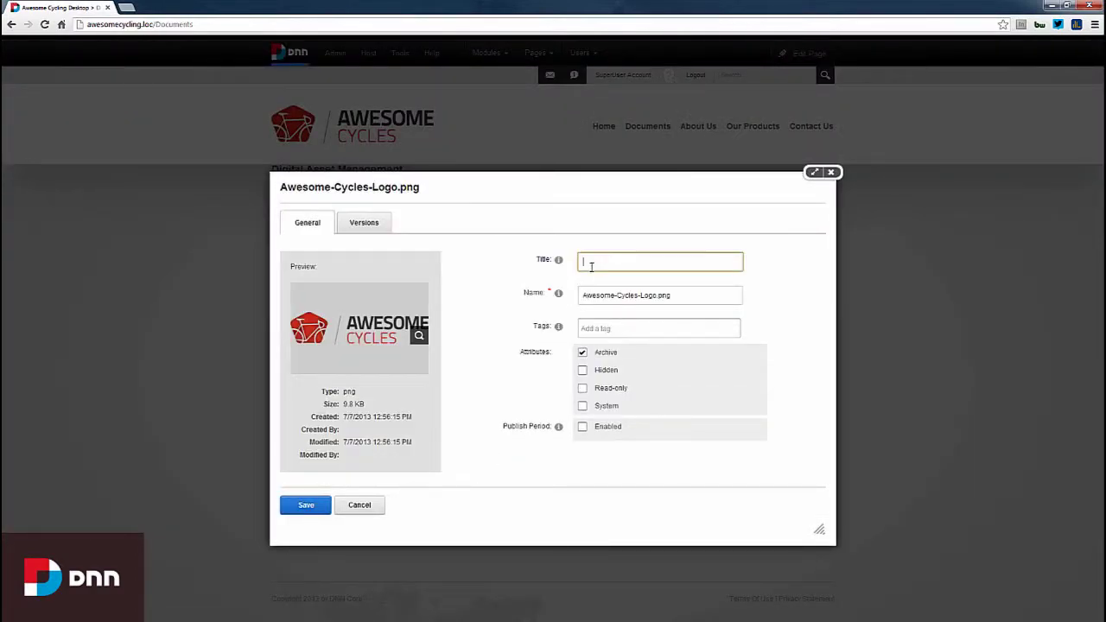
{"action": "left_click", "coordinate": [600, 327]}
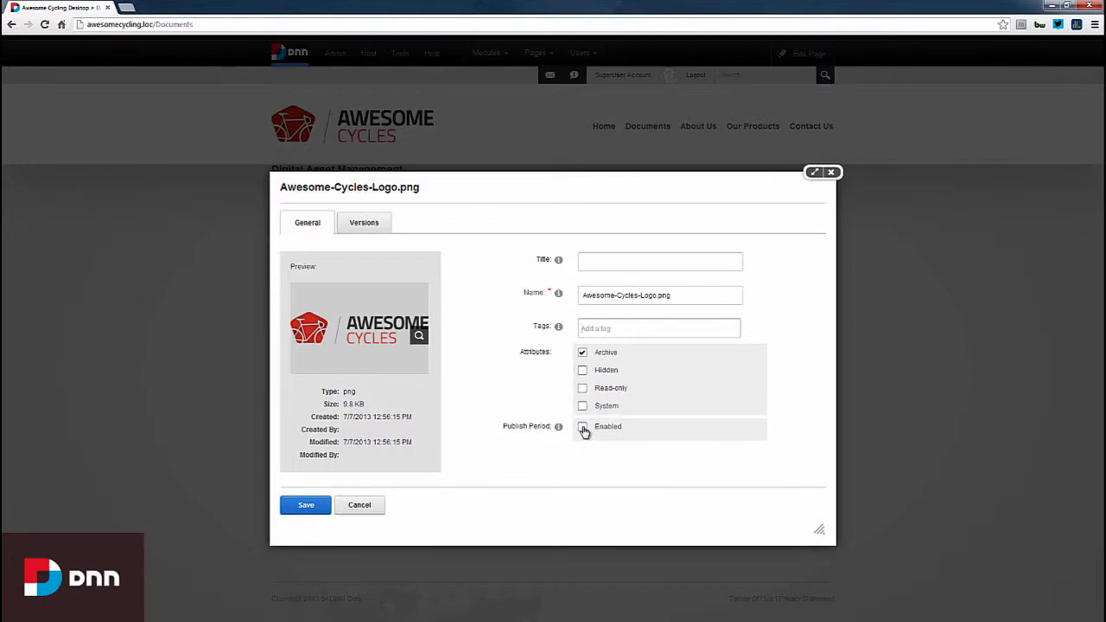
{"action": "left_click", "coordinate": [584, 427]}
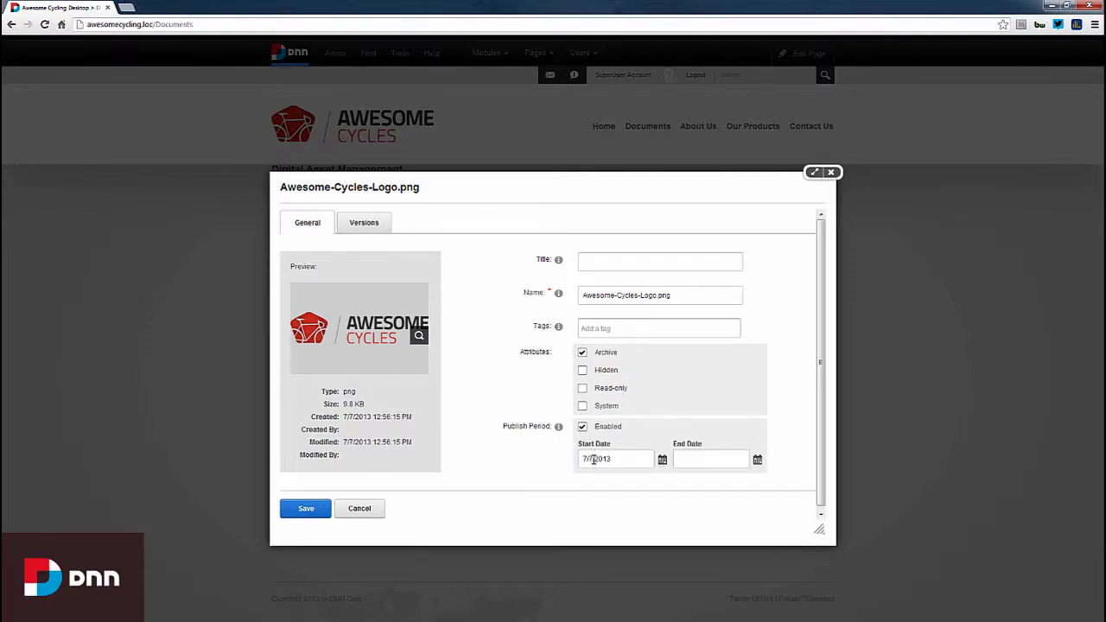
{"action": "left_click", "coordinate": [662, 459]}
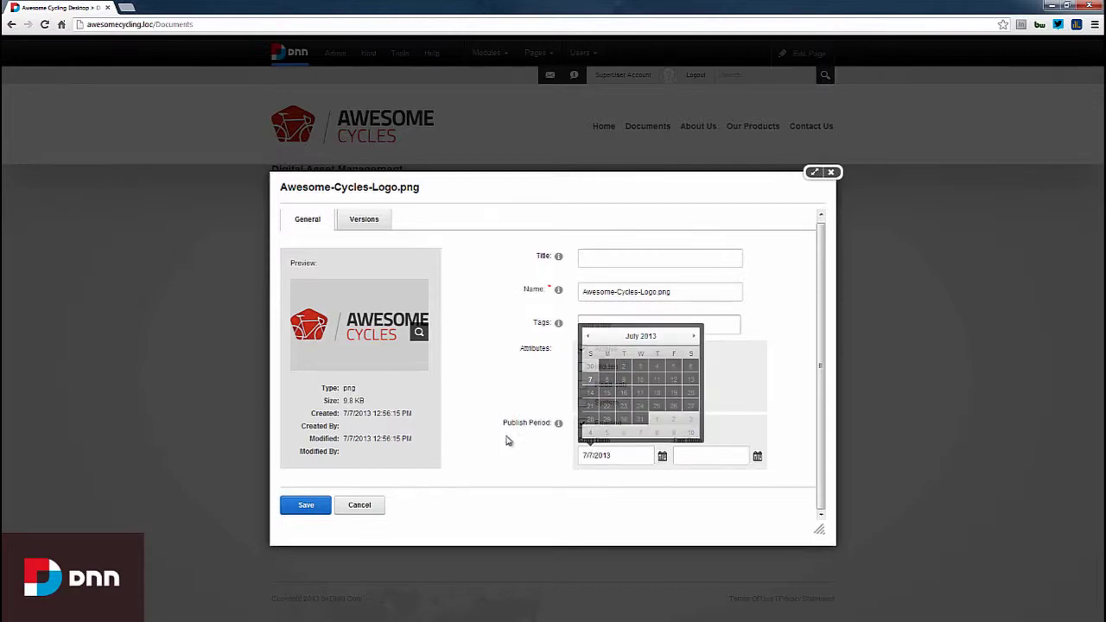
{"action": "left_click", "coordinate": [368, 230]}
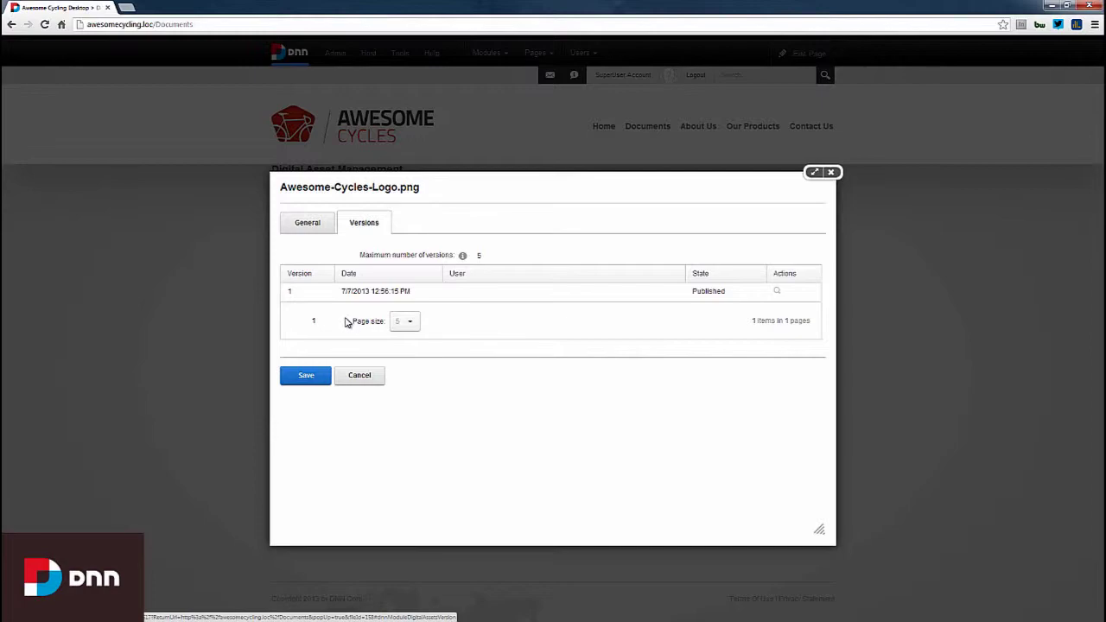
{"action": "left_click", "coordinate": [309, 229]}
{"action": "left_click", "coordinate": [360, 509]}
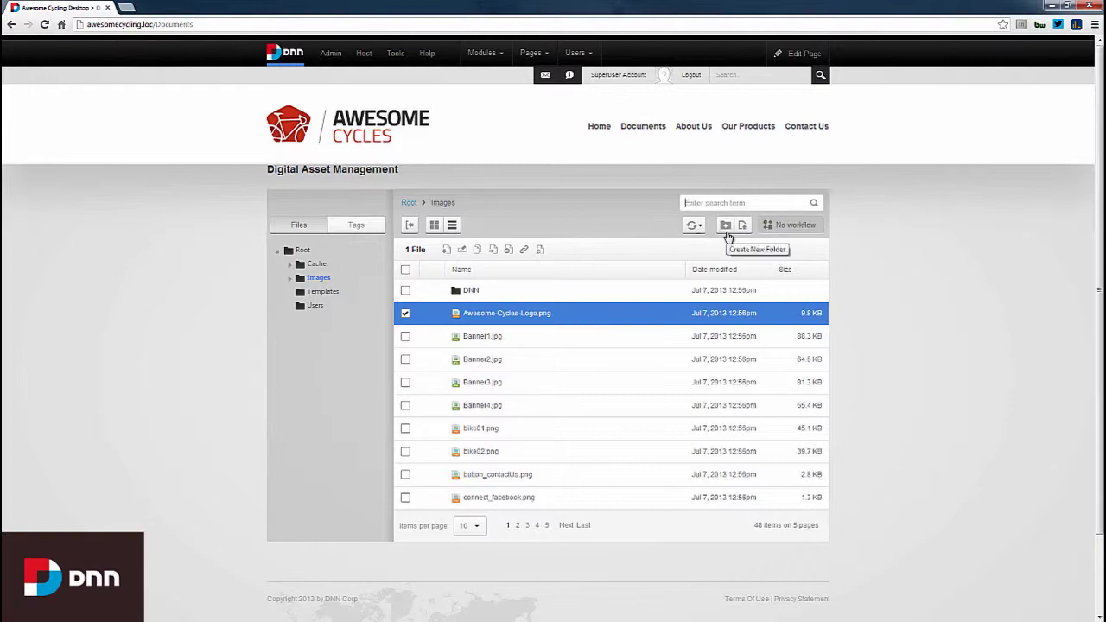
- Cancel a new folder in Images, then select Root to list its 8 items
{"action": "left_click", "coordinate": [726, 230]}
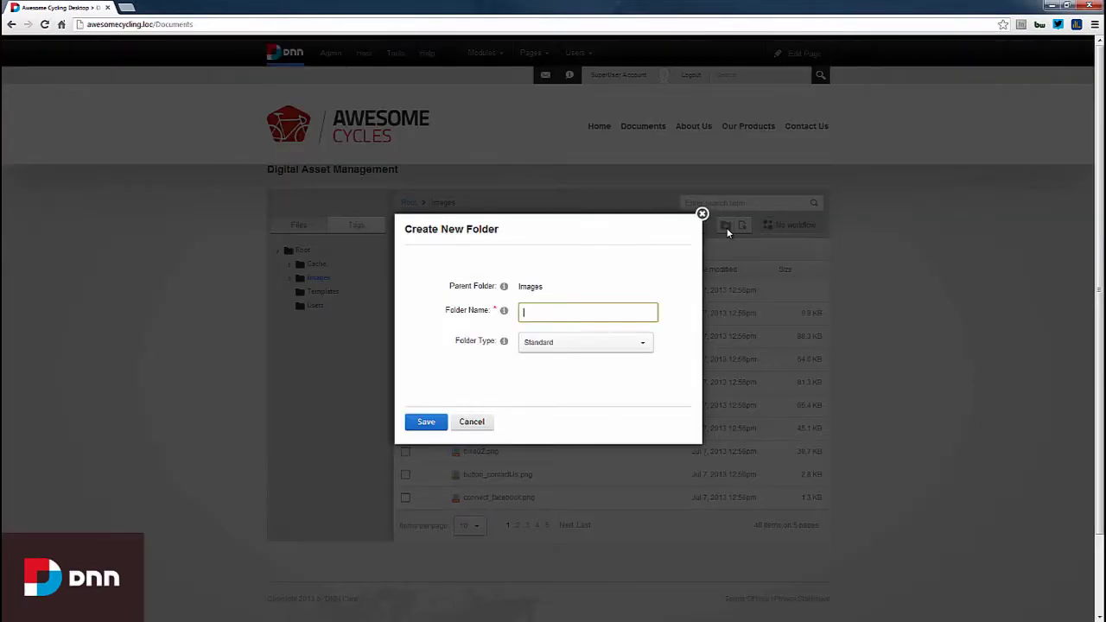
{"action": "left_click", "coordinate": [702, 213]}
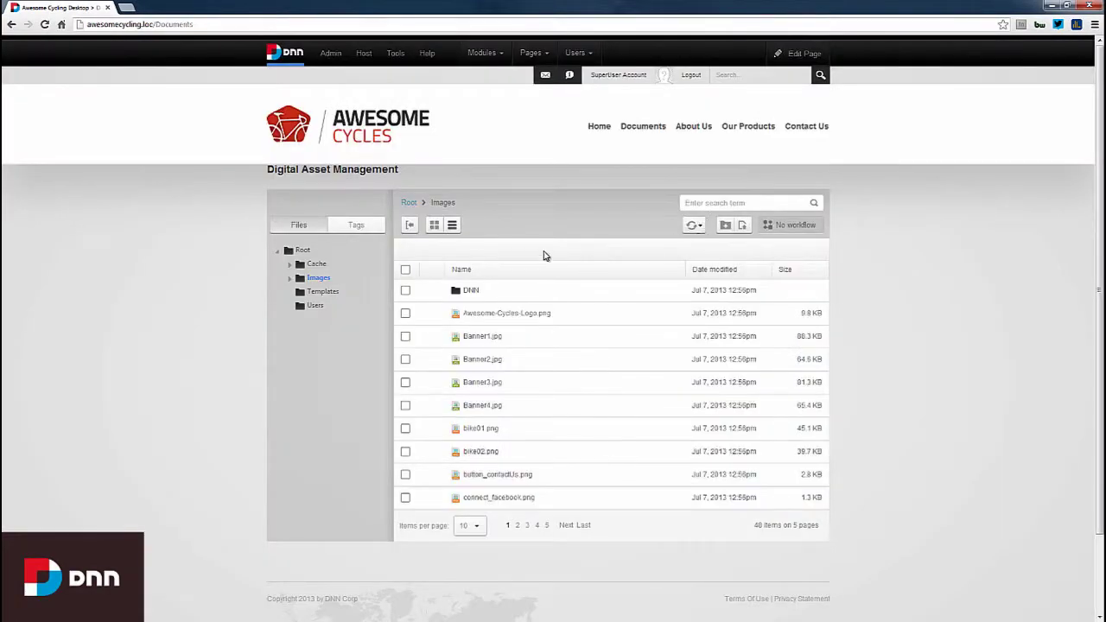
{"action": "left_click", "coordinate": [302, 250]}
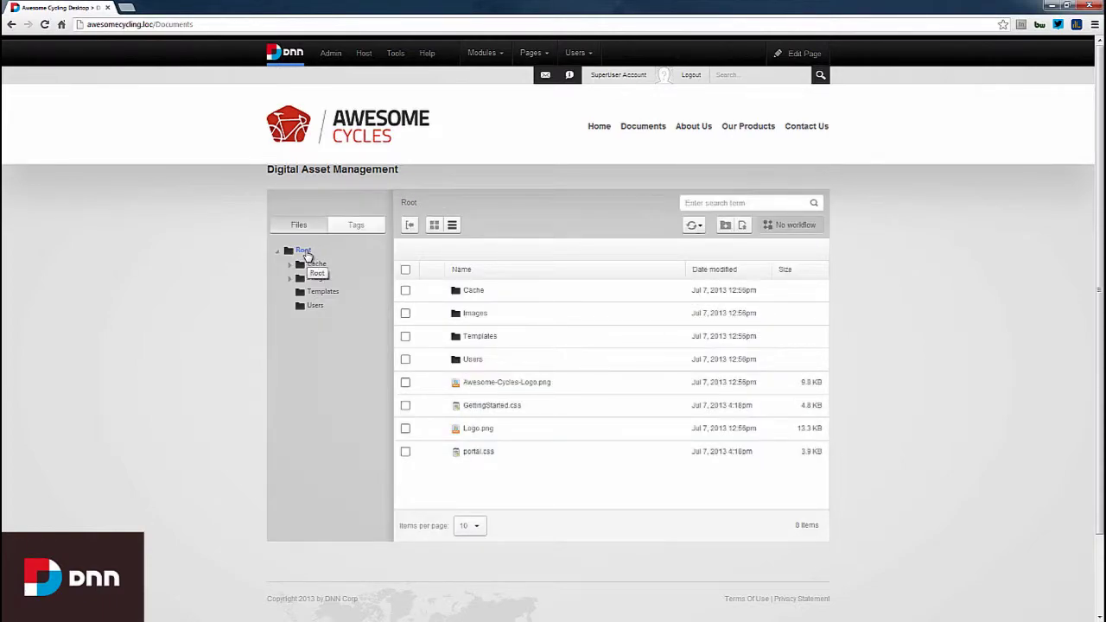
{"action": "right_click", "coordinate": [306, 253]}
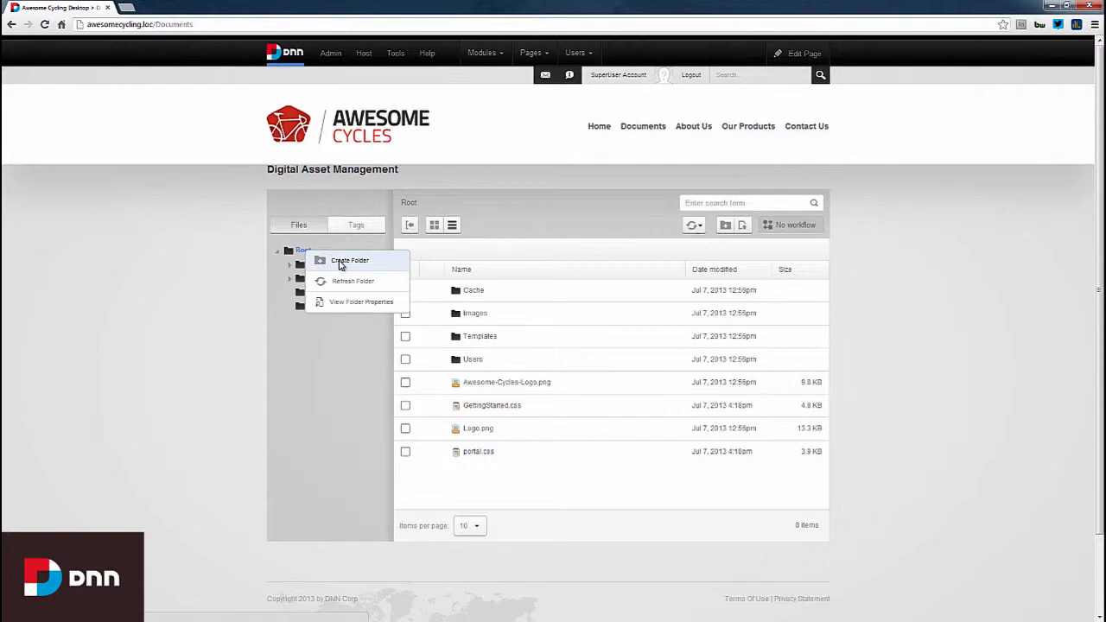
{"action": "left_click", "coordinate": [355, 303]}
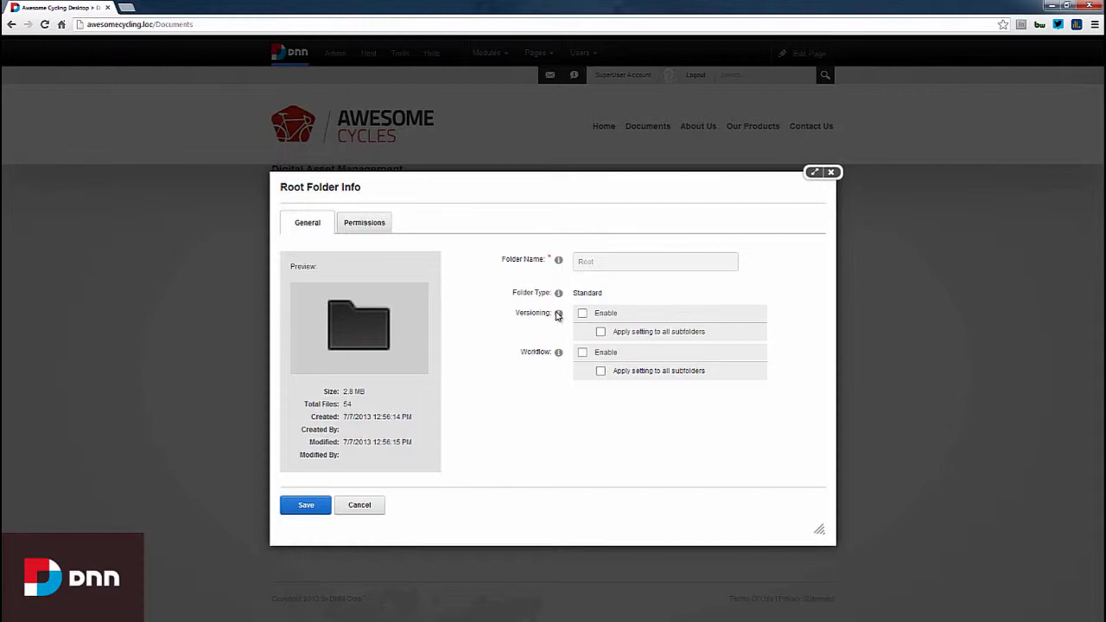
{"action": "left_click", "coordinate": [368, 224]}
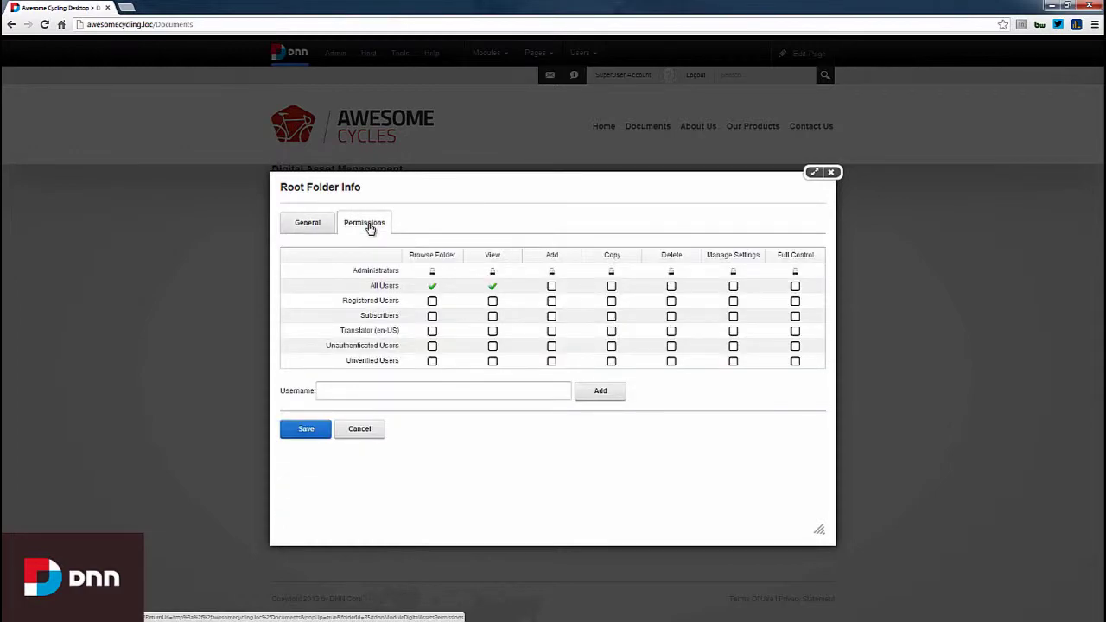
{"action": "left_click", "coordinate": [316, 227]}
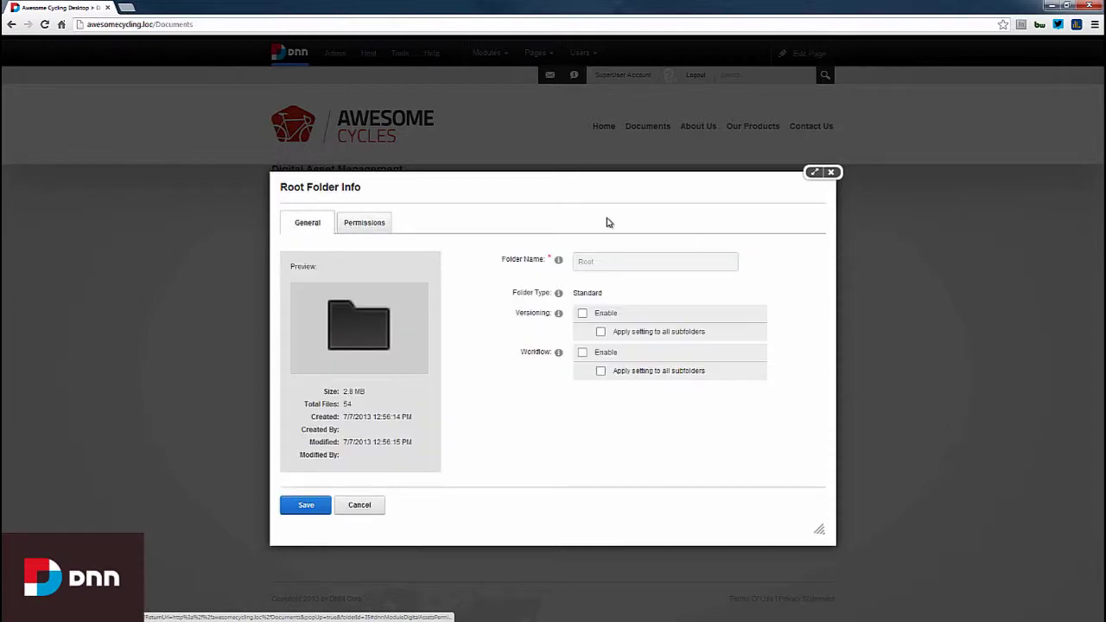
{"action": "left_click", "coordinate": [831, 172]}
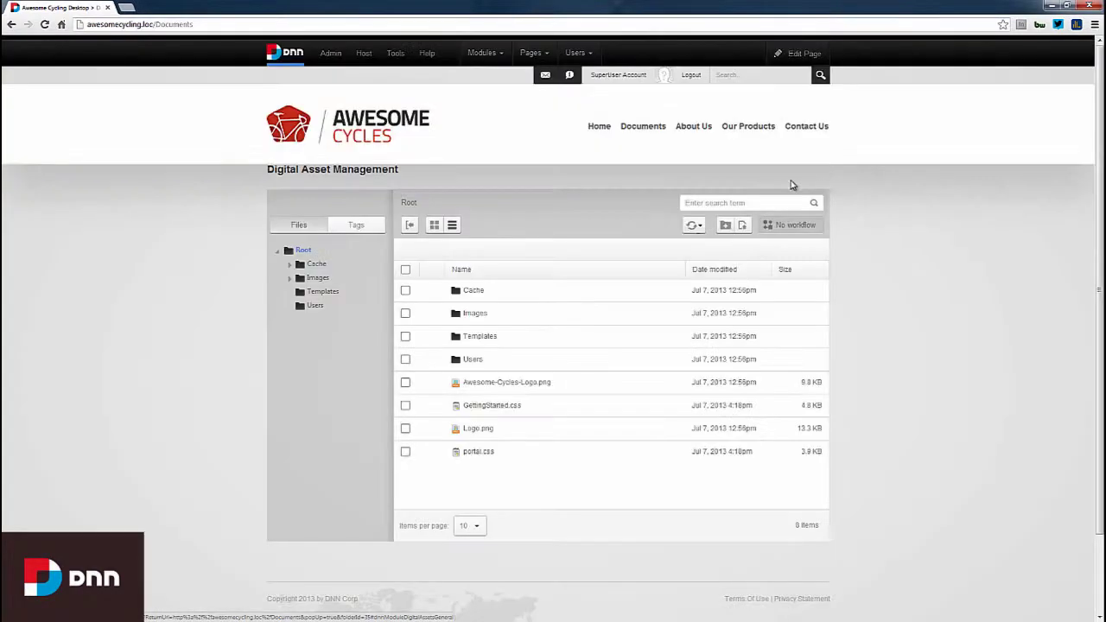
- Create a Standard-type folder named 'Documents' under Root
{"action": "right_click", "coordinate": [302, 251]}
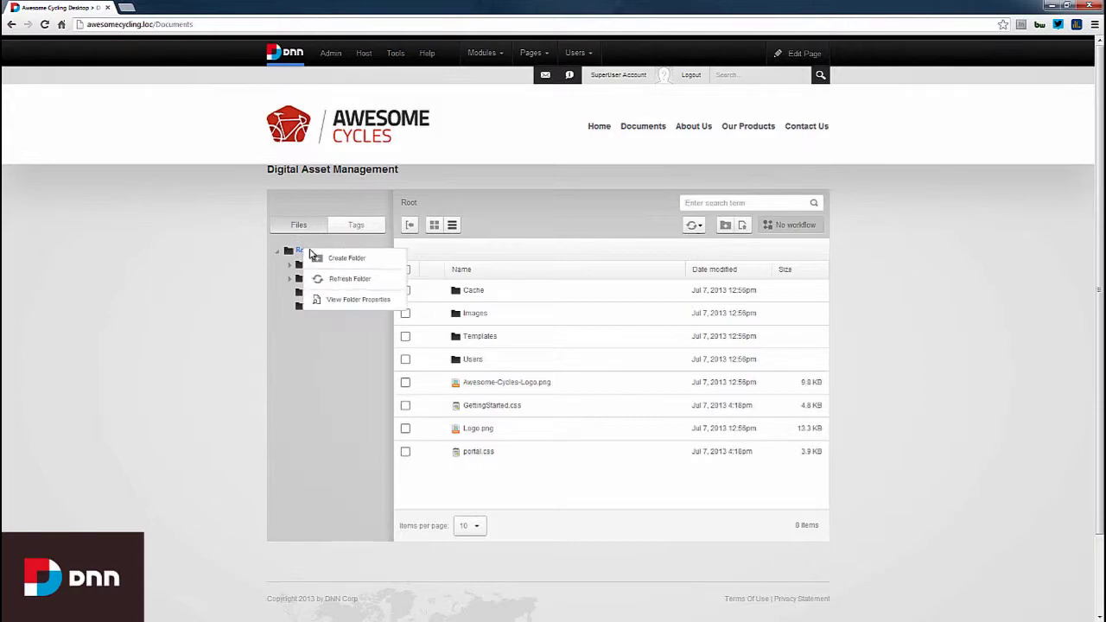
{"action": "left_click", "coordinate": [335, 262]}
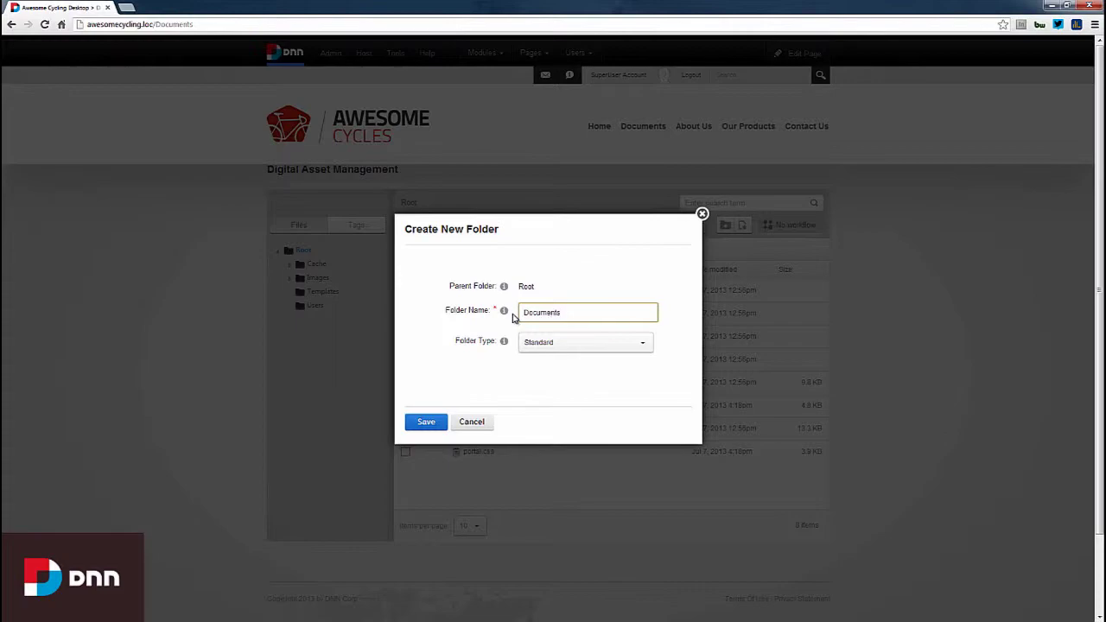
{"action": "left_click", "coordinate": [641, 345]}
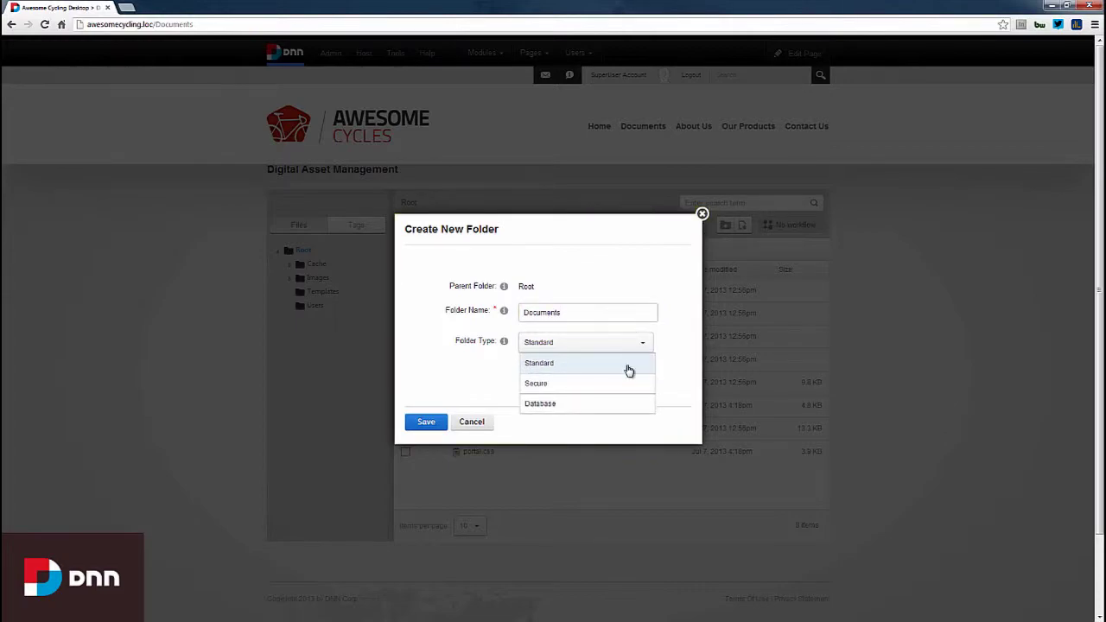
{"action": "left_click", "coordinate": [596, 365]}
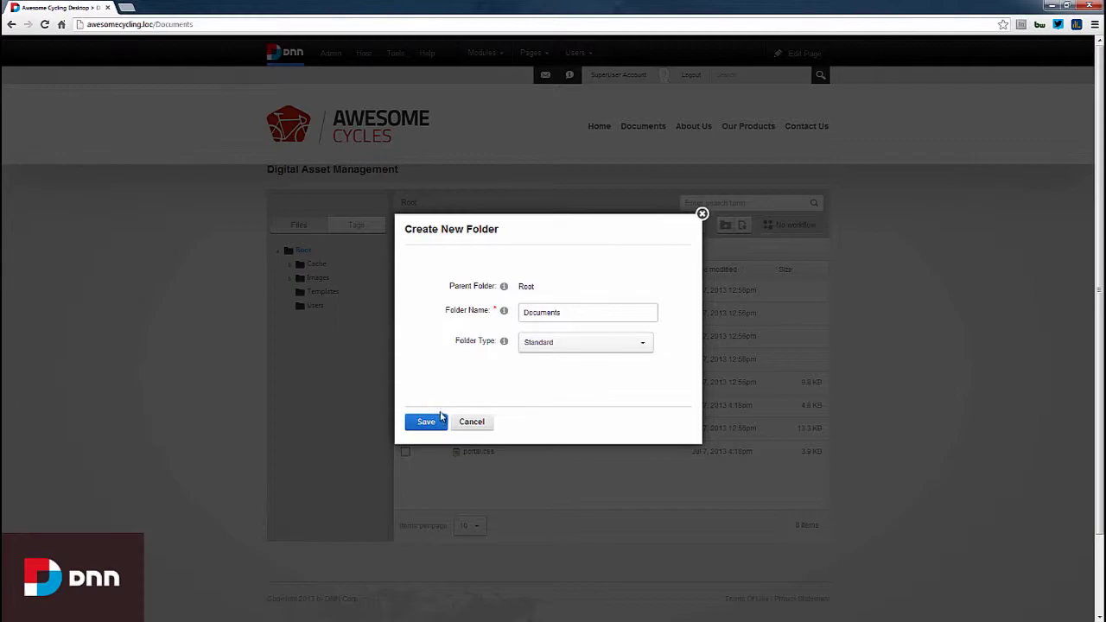
{"action": "left_click", "coordinate": [427, 422]}
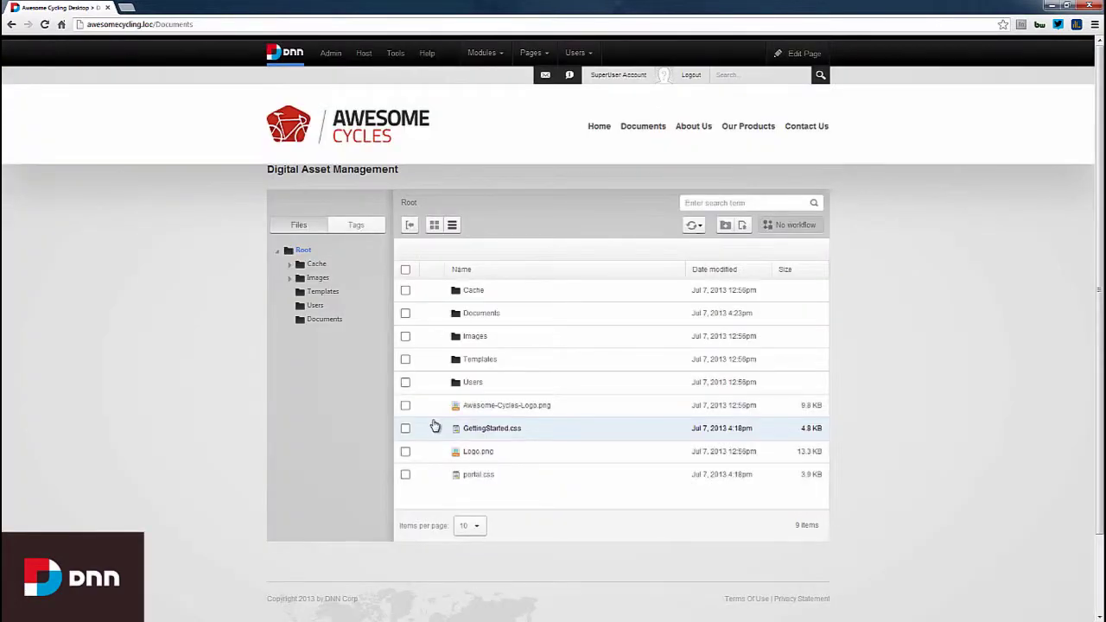
- Upload the four manuals (three PDFs plus Paradox Owners Manual 2012.docx) into Documents
{"action": "left_click", "coordinate": [333, 323]}
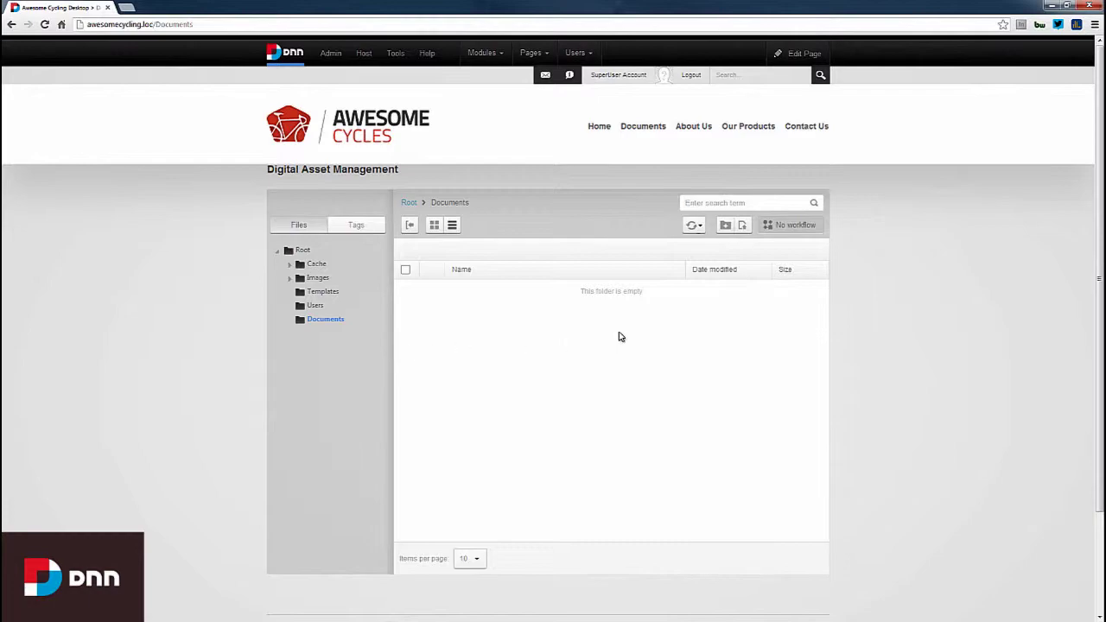
{"action": "left_click", "coordinate": [742, 226]}
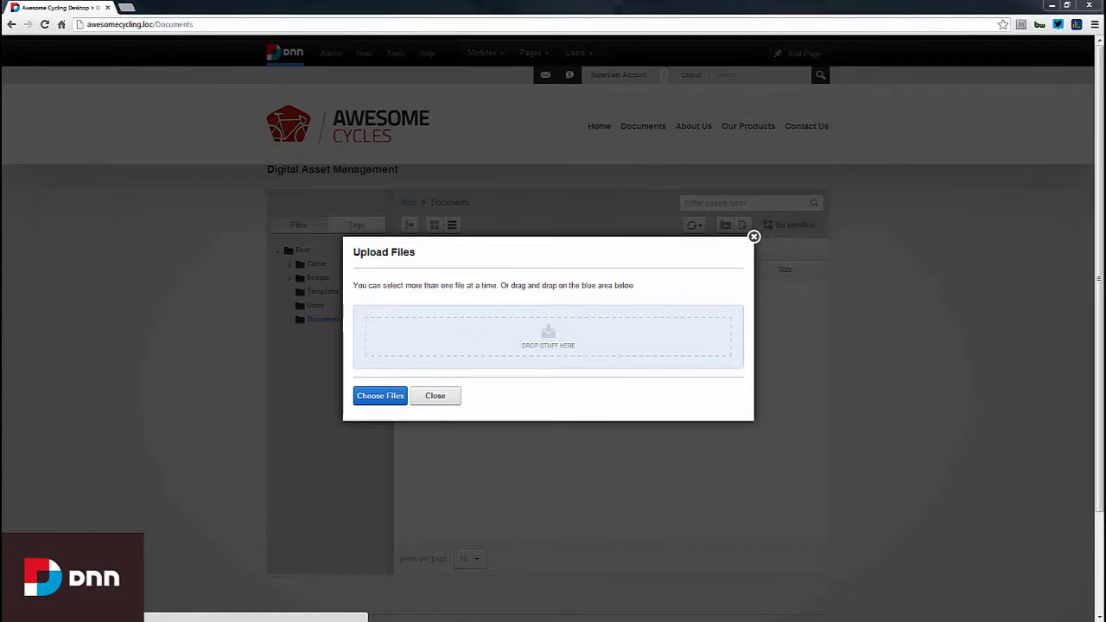
{"action": "left_click_drag", "start_coordinate": [0, 67], "coordinate": [350, 61]}
{"action": "left_click_drag", "start_coordinate": [624, 368], "coordinate": [500, 318]}
{"action": "left_click_drag", "start_coordinate": [410, 241], "coordinate": [593, 343]}
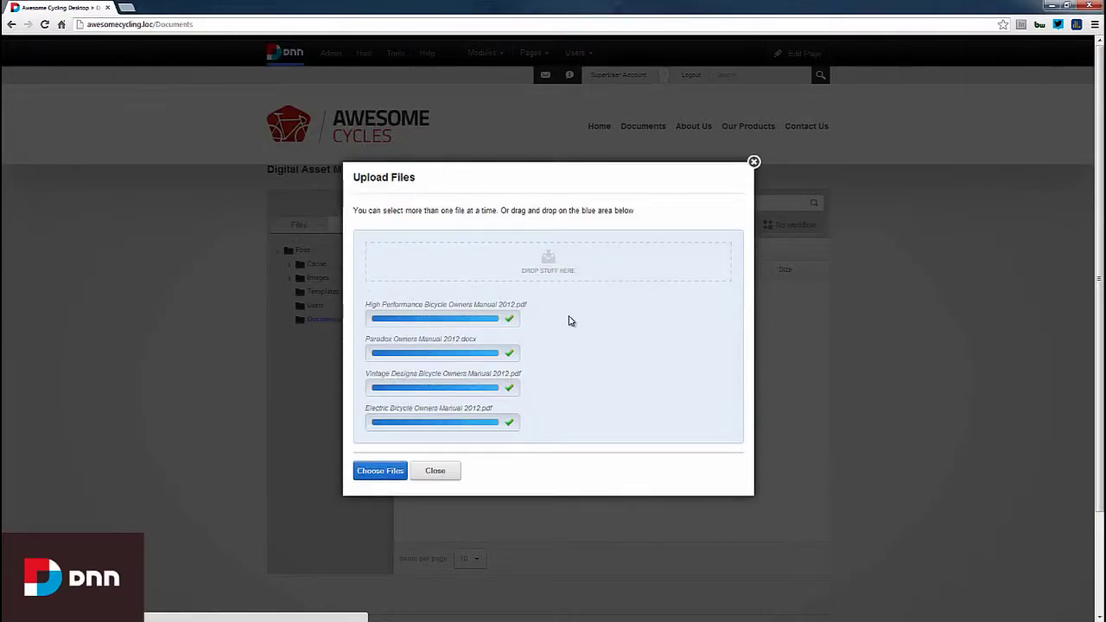
{"action": "left_click", "coordinate": [447, 475]}
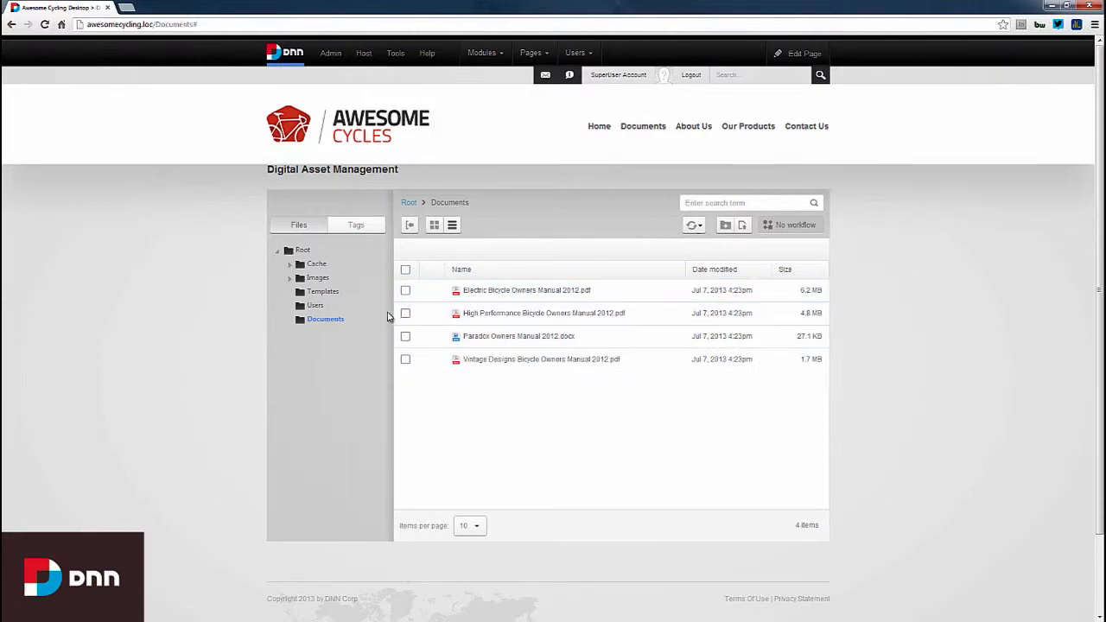
- Remove All Users' access to Documents and grant Registered Users Browse Folder and View
{"action": "right_click", "coordinate": [325, 321]}
{"action": "left_click", "coordinate": [374, 433]}
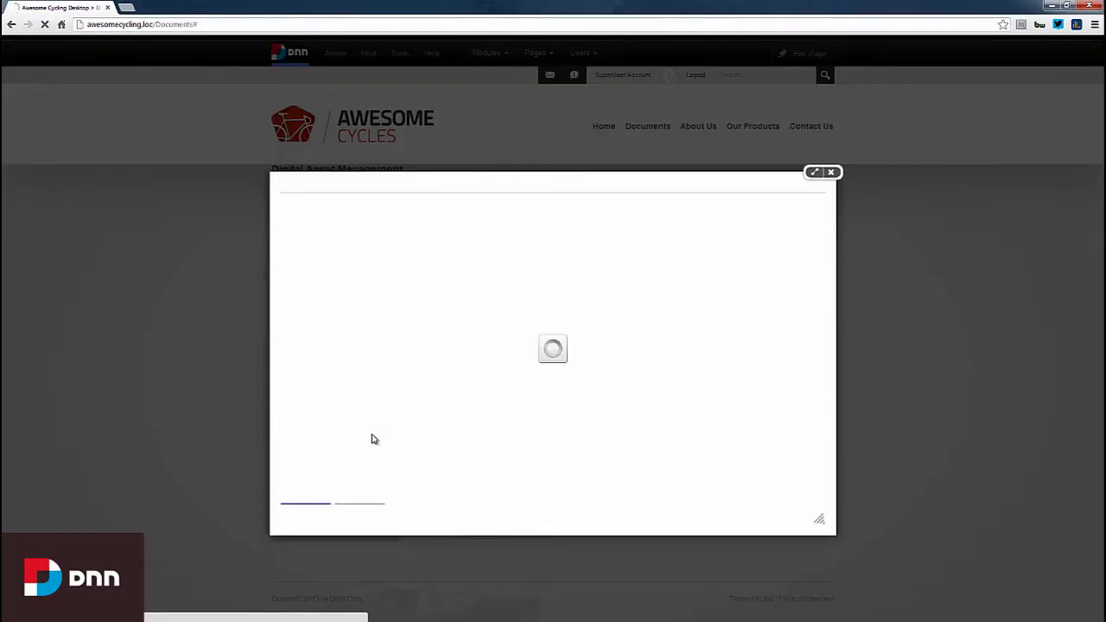
{"action": "left_click", "coordinate": [365, 224]}
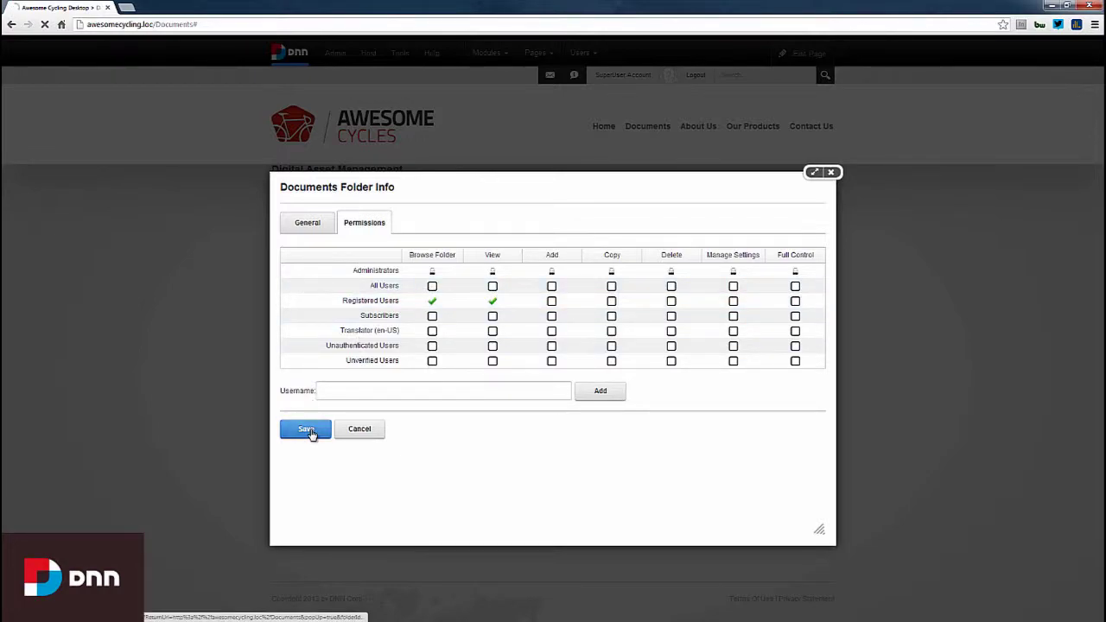
{"action": "left_click", "coordinate": [311, 432]}
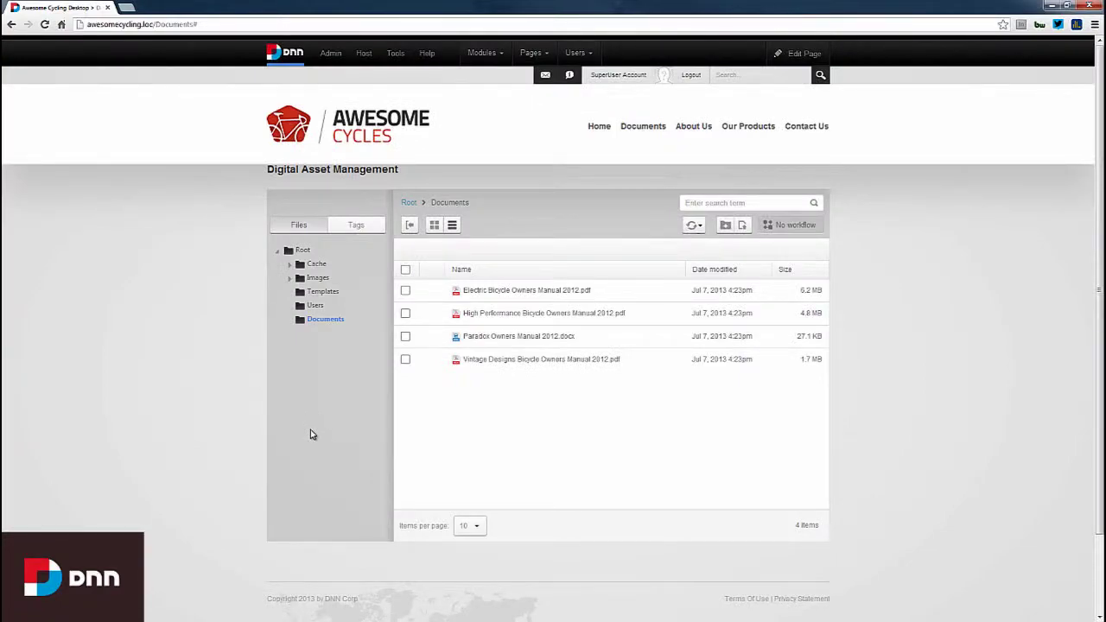